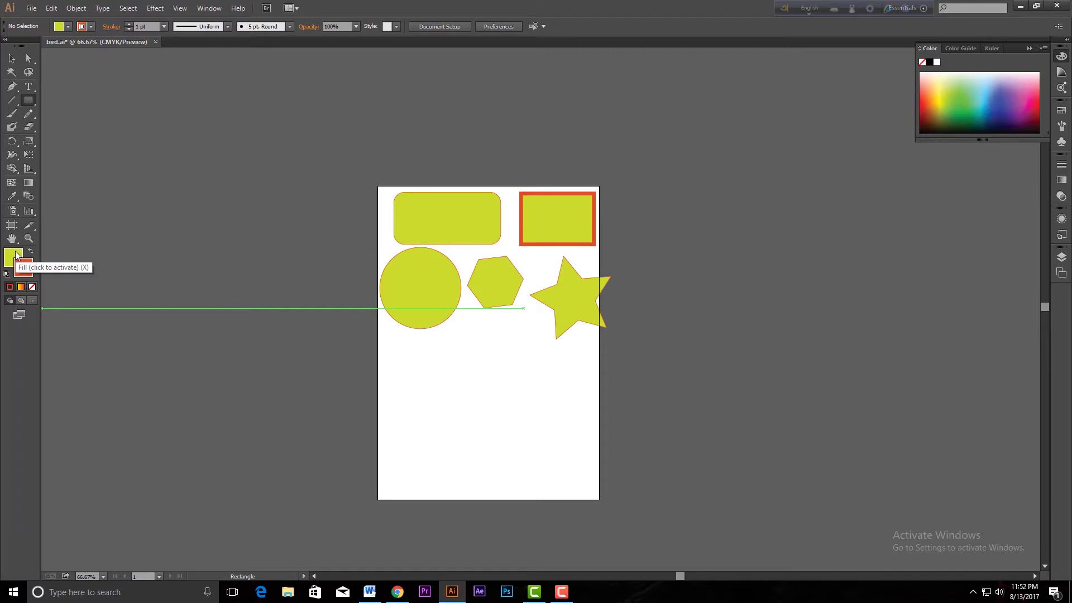
- Drag the yellow circle lower on the artboard with the Selection Tool
{"action": "key", "text": "x"}
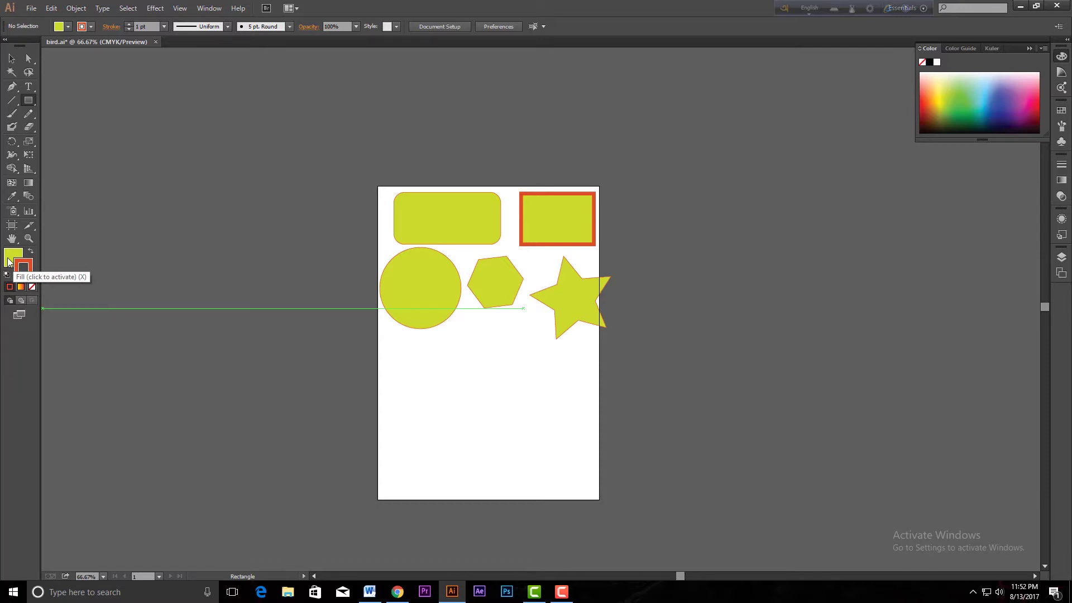
{"action": "left_click", "coordinate": [12, 58]}
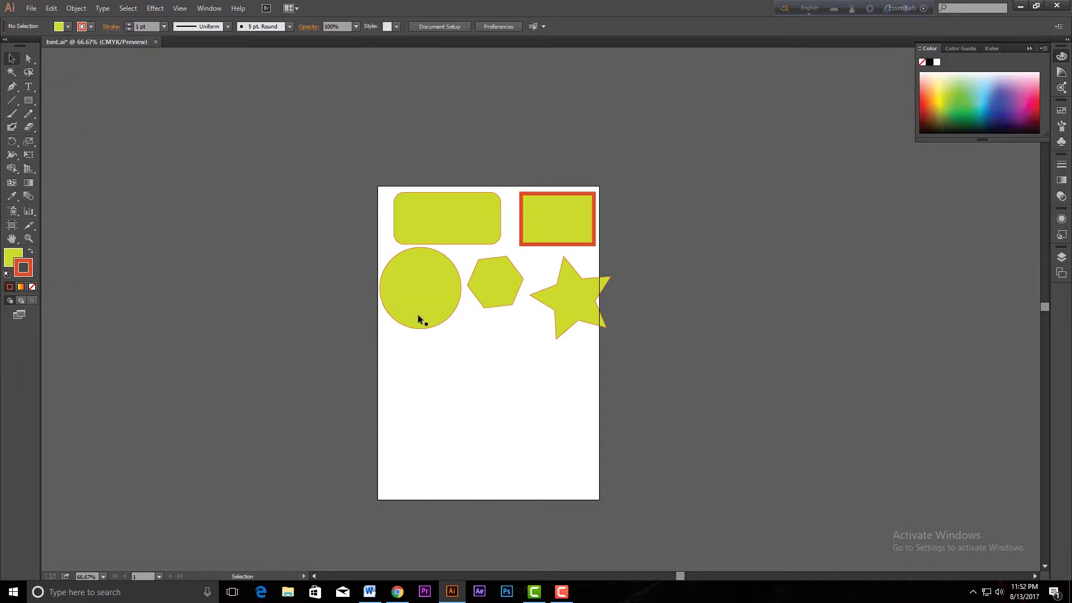
{"action": "left_click_drag", "start_coordinate": [433, 323], "coordinate": [462, 410]}
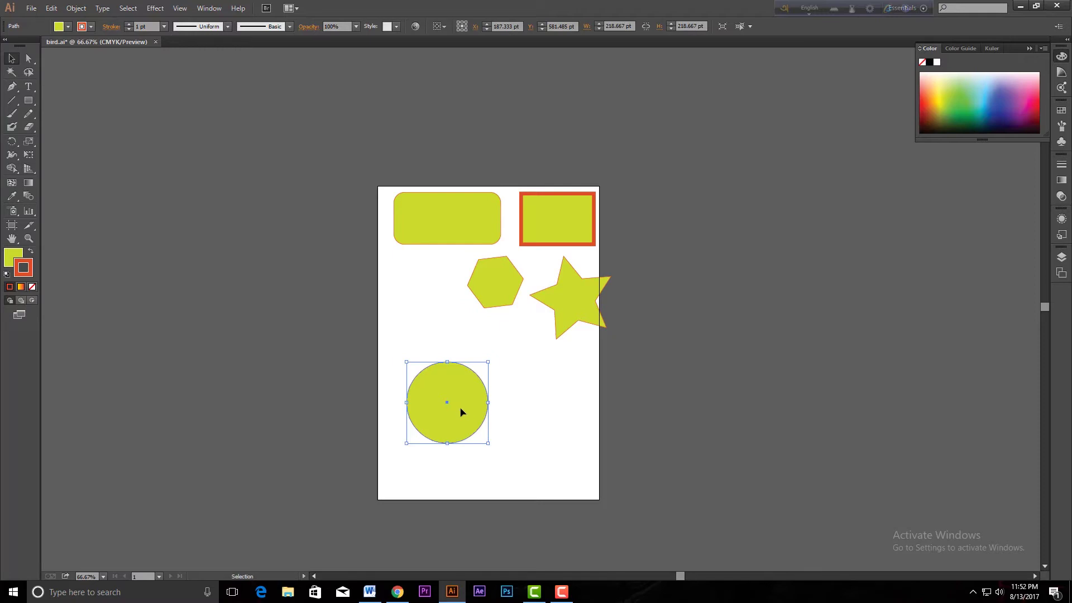
{"action": "scroll", "coordinate": [463, 410], "scroll_direction": "up", "scroll_amount": 2}
{"action": "left_click_drag", "start_coordinate": [414, 376], "coordinate": [393, 319]}
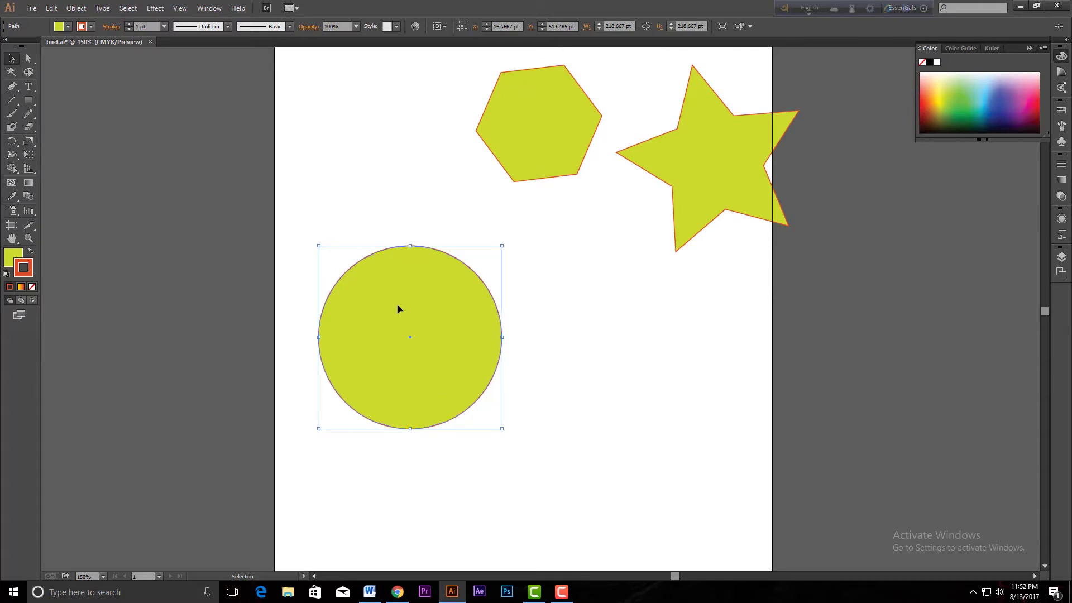
{"action": "left_click", "coordinate": [32, 101]}
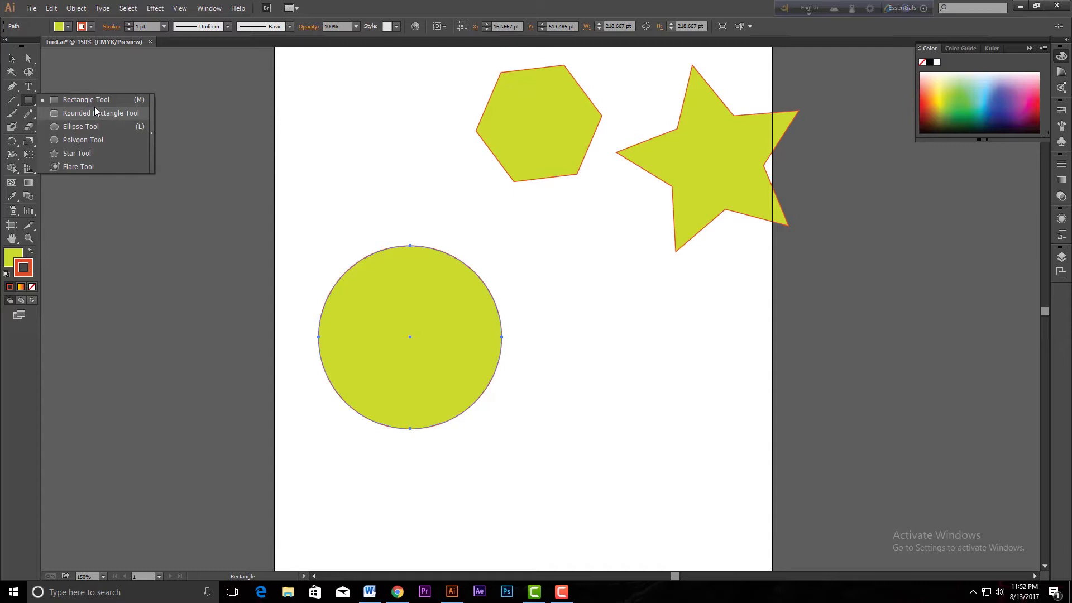
{"action": "left_click", "coordinate": [90, 105]}
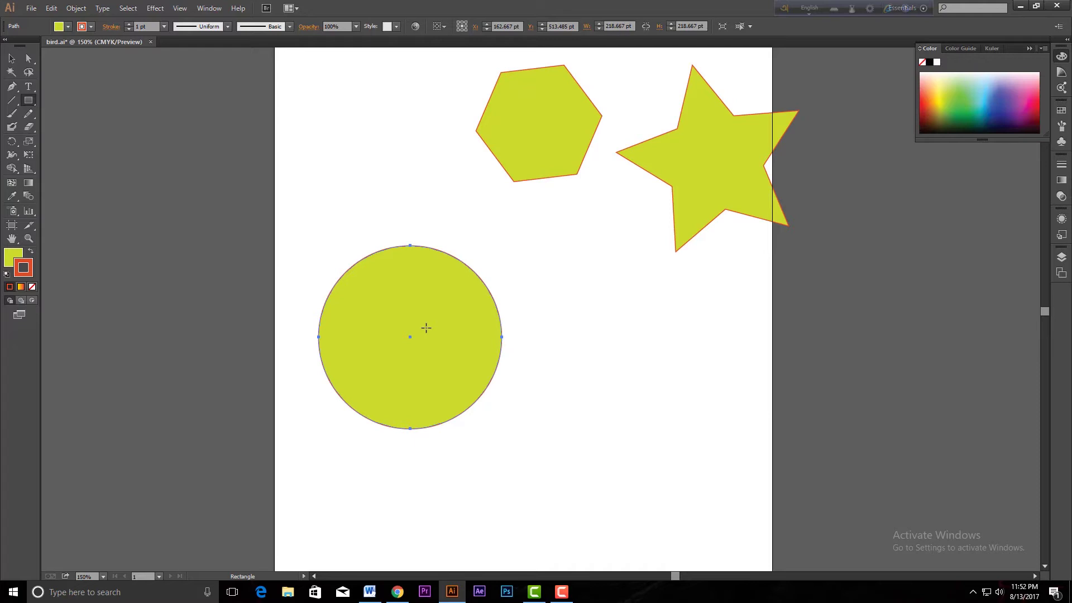
- Fine-tune the circle's position so it sits below the hexagon and star
{"action": "left_click", "coordinate": [11, 58]}
{"action": "key", "text": "ctrl+c"}
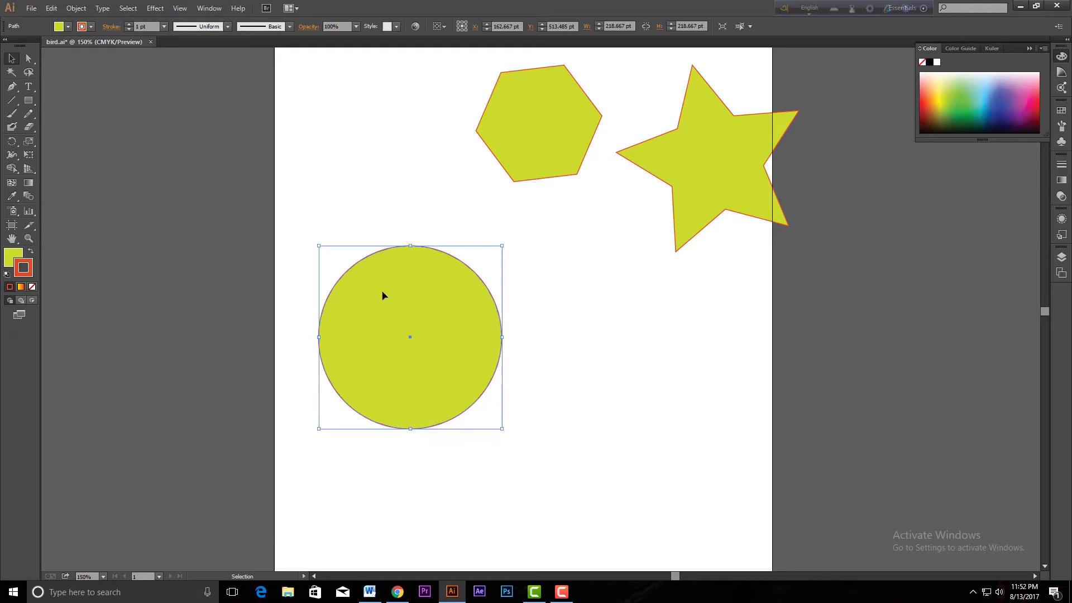
{"action": "left_click_drag", "start_coordinate": [399, 304], "coordinate": [428, 324]}
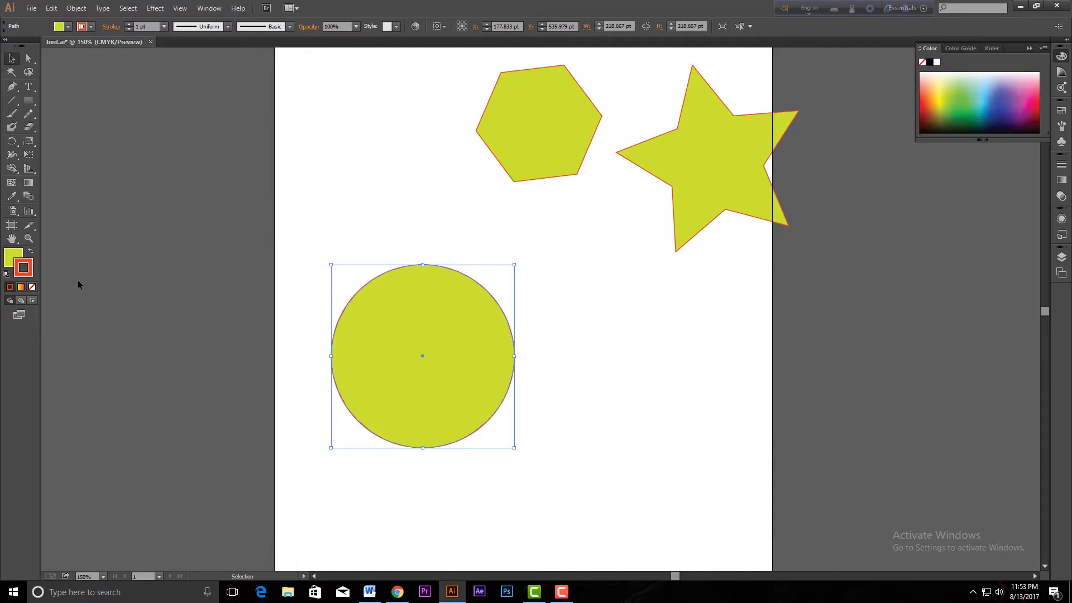
{"action": "left_click_drag", "start_coordinate": [377, 331], "coordinate": [373, 318]}
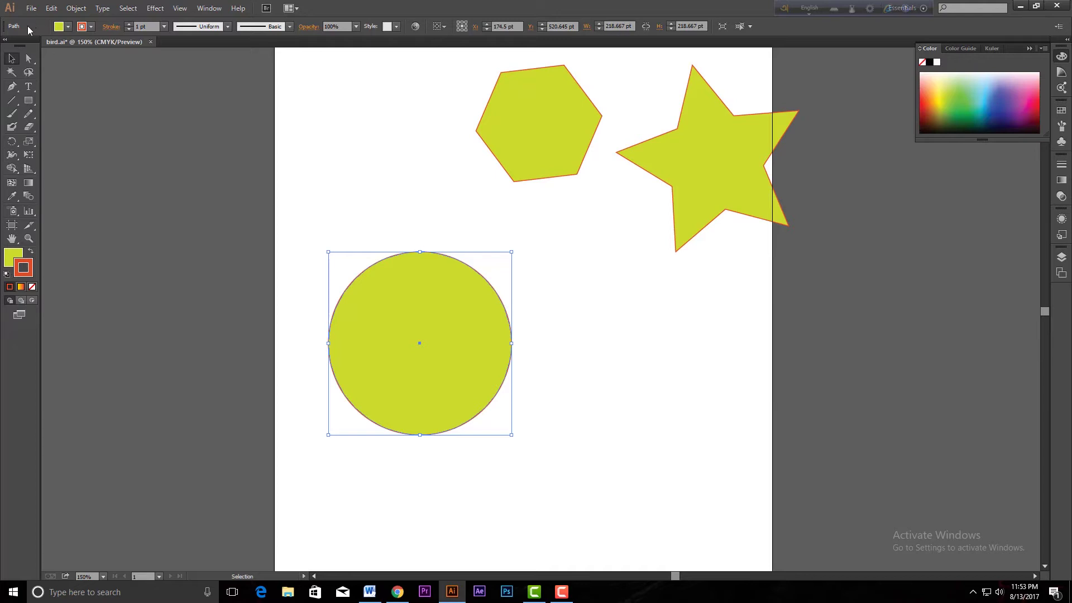
{"action": "mouse_move", "coordinate": [378, 309]}
{"action": "left_mouse_down"}
{"action": "mouse_move", "coordinate": [400, 287]}
{"action": "mouse_move", "coordinate": [398, 322]}
{"action": "left_mouse_up"}
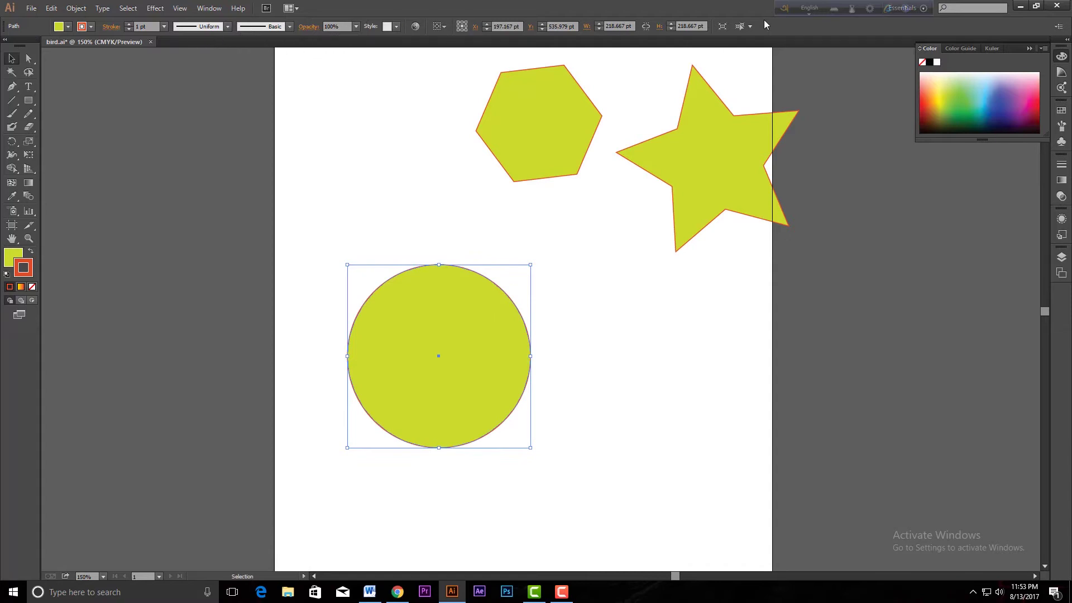
{"action": "left_click_drag", "start_coordinate": [403, 331], "coordinate": [376, 307]}
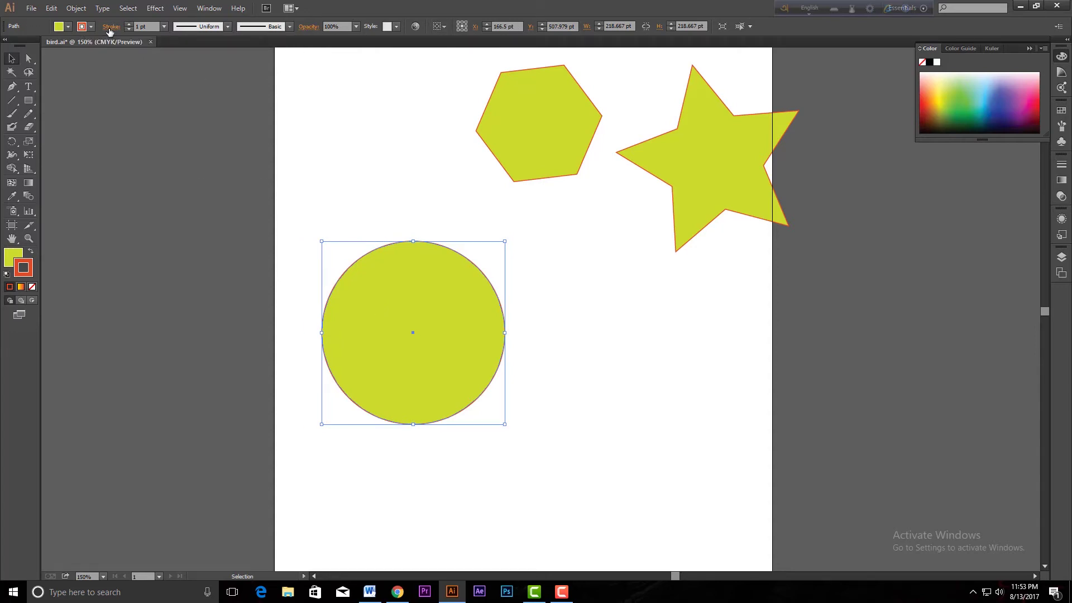
- Set the circle's red outline weight to 5 pt, then thicken it to 10 pt
{"action": "left_click", "coordinate": [357, 298]}
{"action": "left_click", "coordinate": [164, 27]}
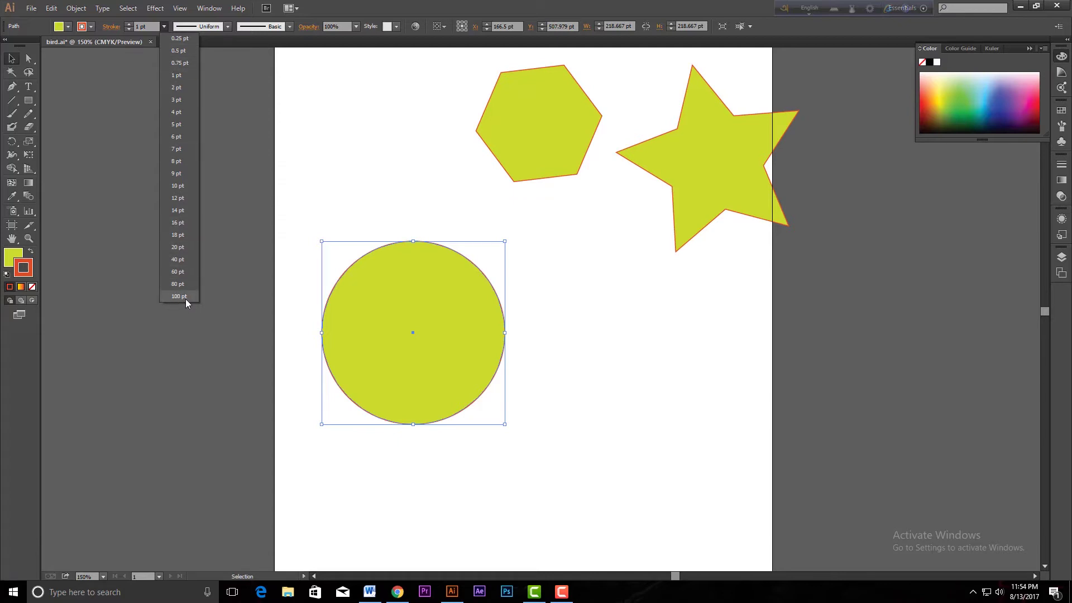
{"action": "left_click", "coordinate": [175, 128]}
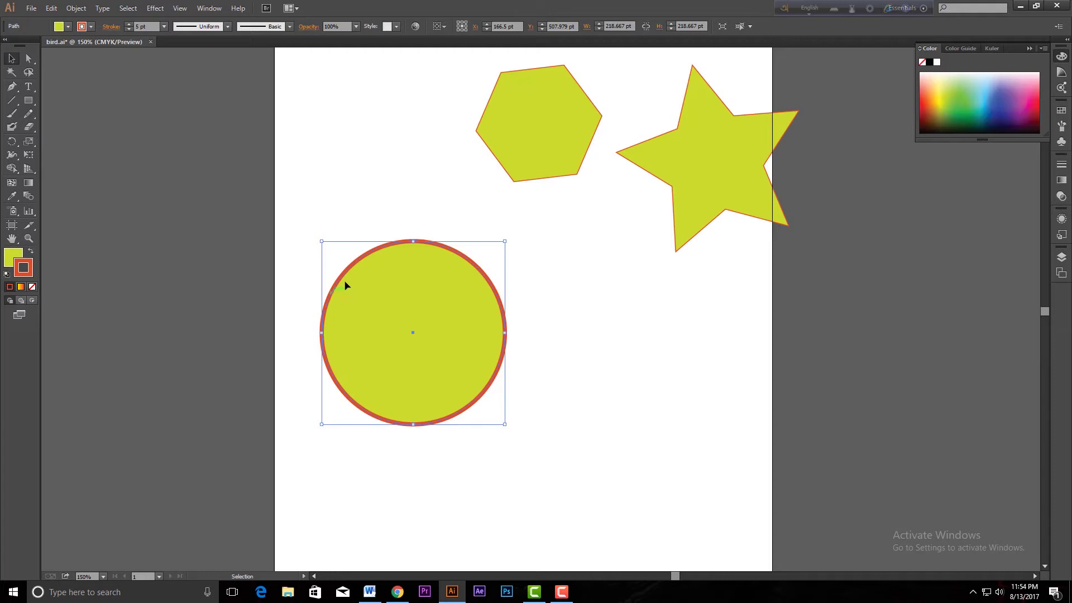
{"action": "left_click", "coordinate": [164, 27]}
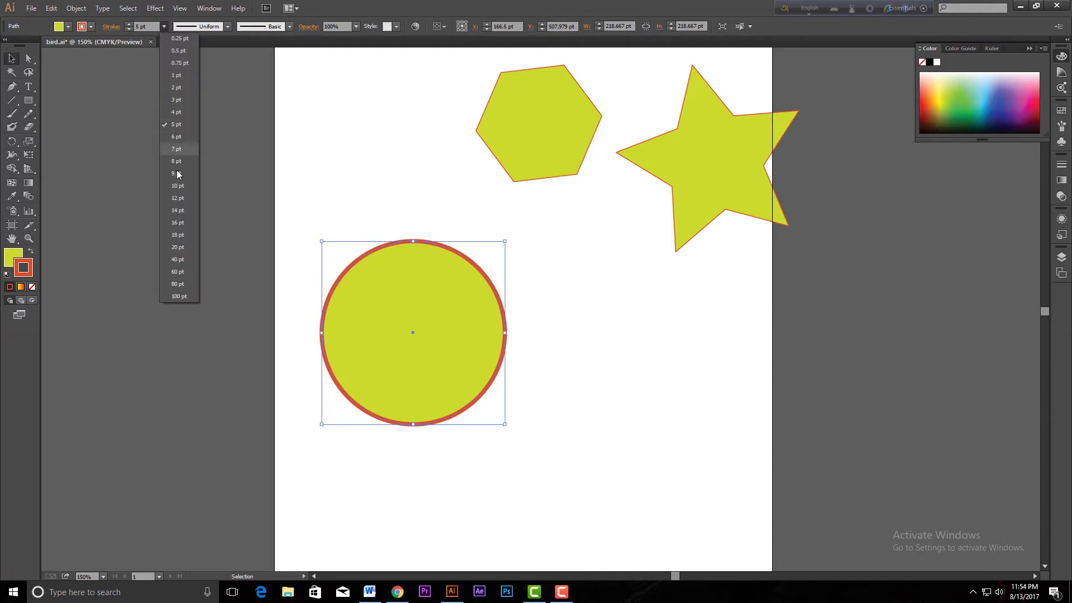
{"action": "left_click", "coordinate": [177, 185]}
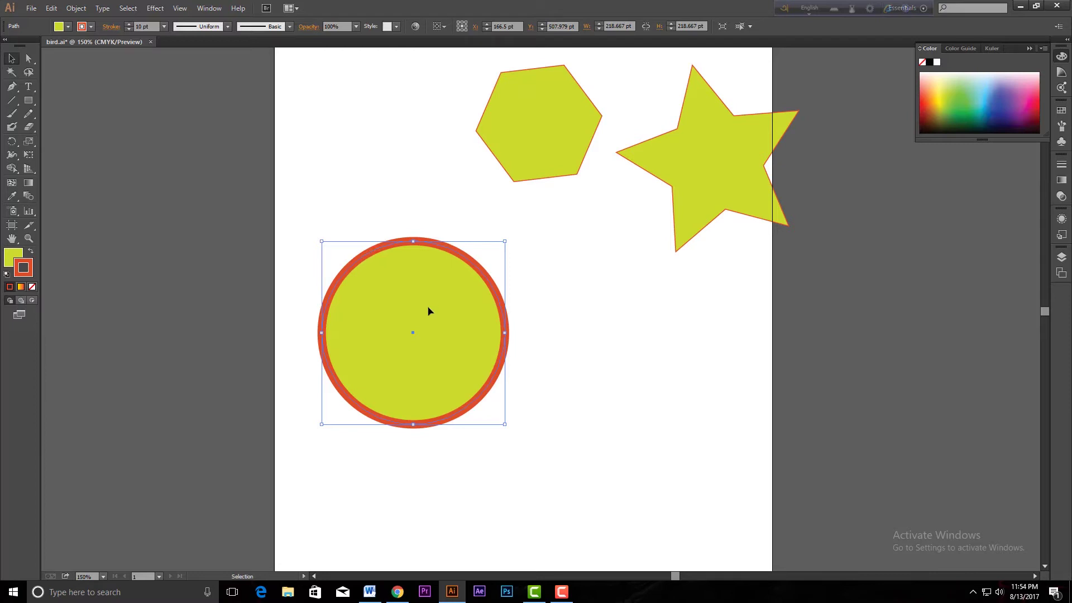
- Nudge the circle right and down, then toggle the Fill/Stroke swatches, ending with Fill in front
{"action": "left_click_drag", "start_coordinate": [406, 316], "coordinate": [440, 343]}
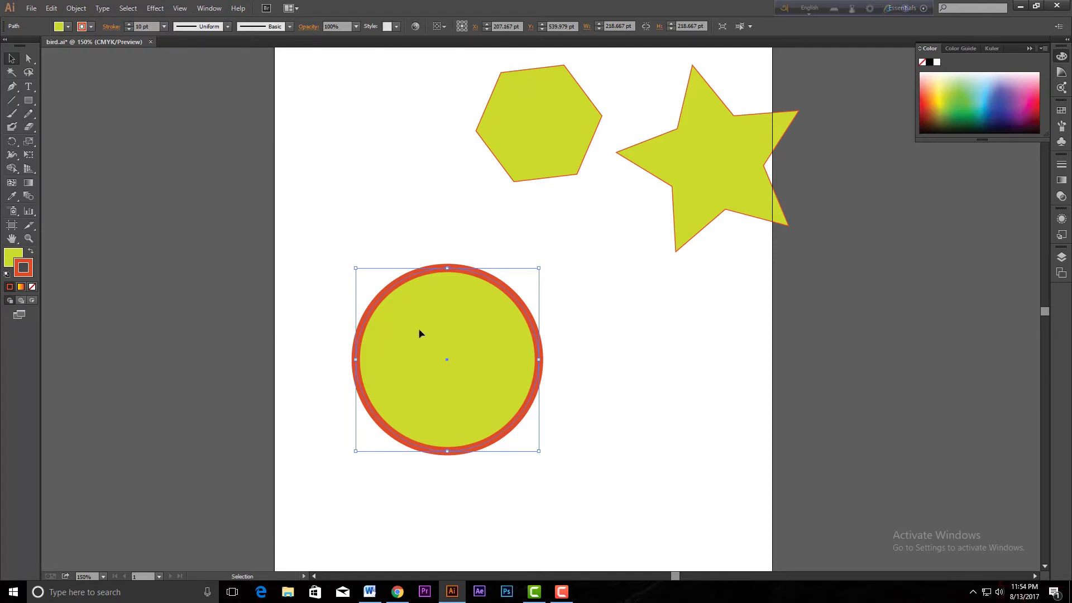
{"action": "left_click", "coordinate": [11, 256]}
{"action": "left_click", "coordinate": [14, 256]}
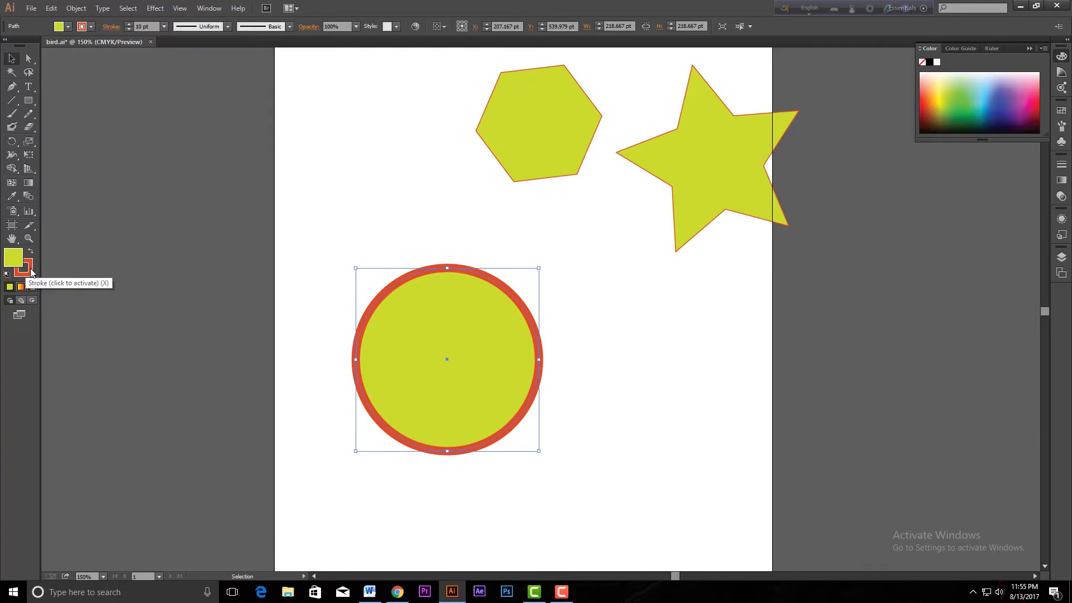
{"action": "left_click", "coordinate": [28, 268]}
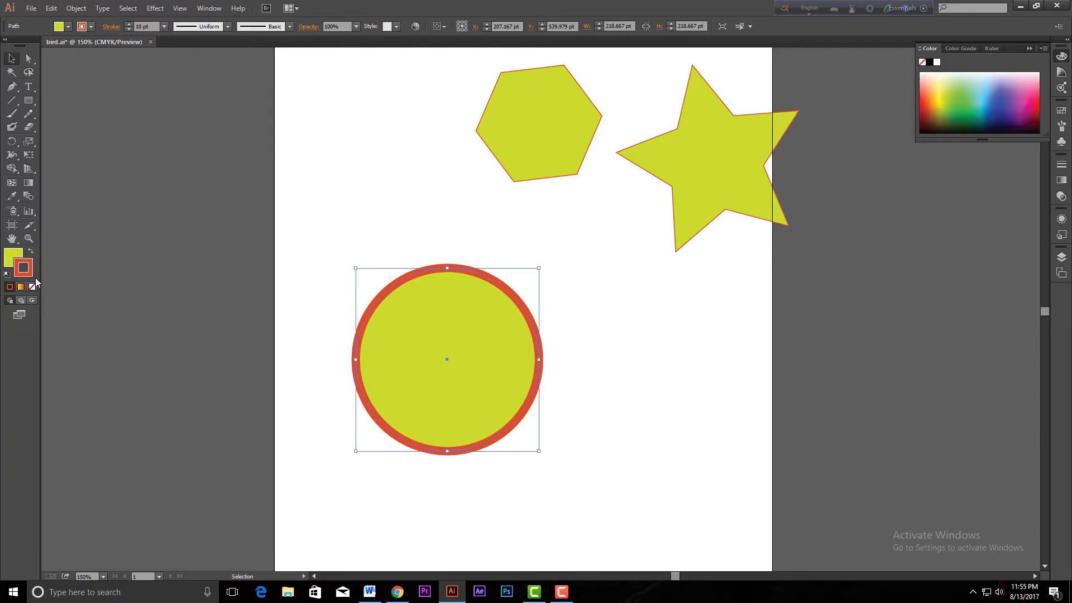
{"action": "left_click", "coordinate": [16, 263]}
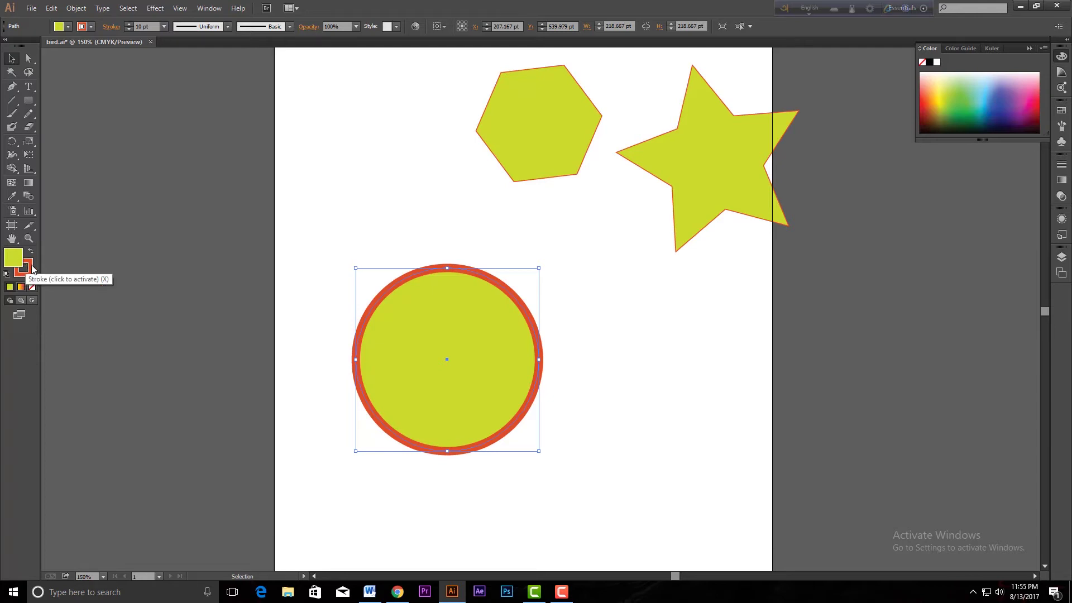
{"action": "left_click", "coordinate": [28, 266]}
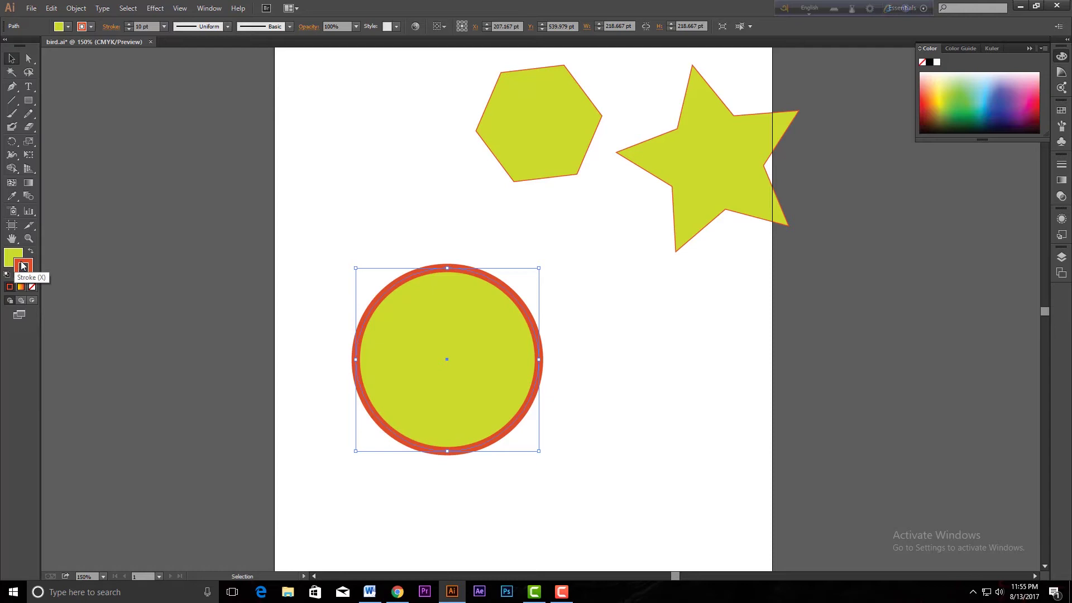
{"action": "left_click", "coordinate": [12, 256]}
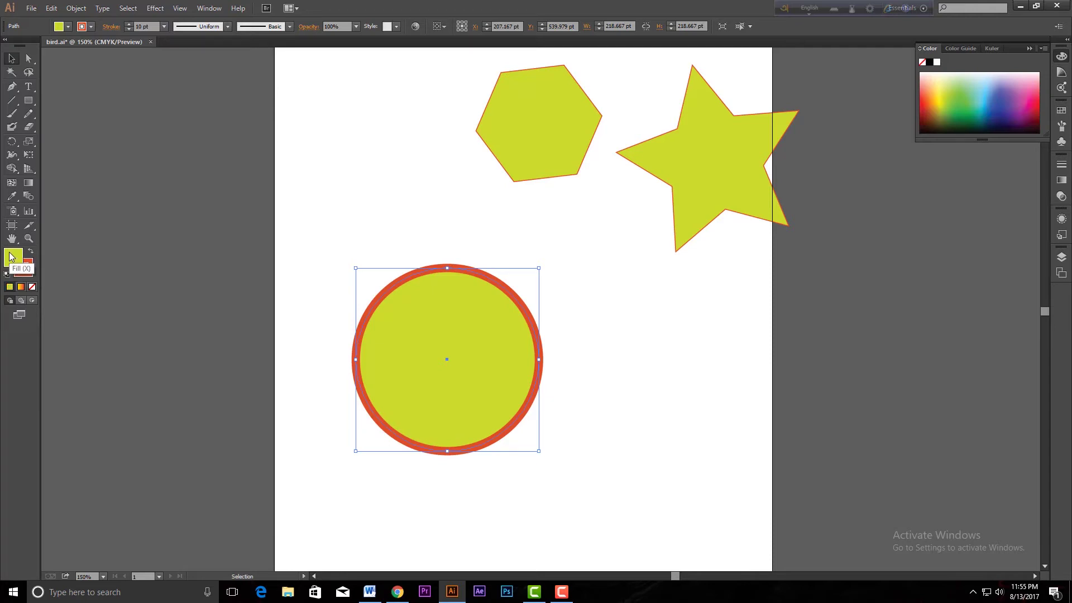
{"action": "left_click", "coordinate": [19, 269]}
{"action": "left_click", "coordinate": [8, 258]}
- Change the circle's fill to blue #2727E0 in the Color Picker
{"action": "double_click", "coordinate": [14, 259]}
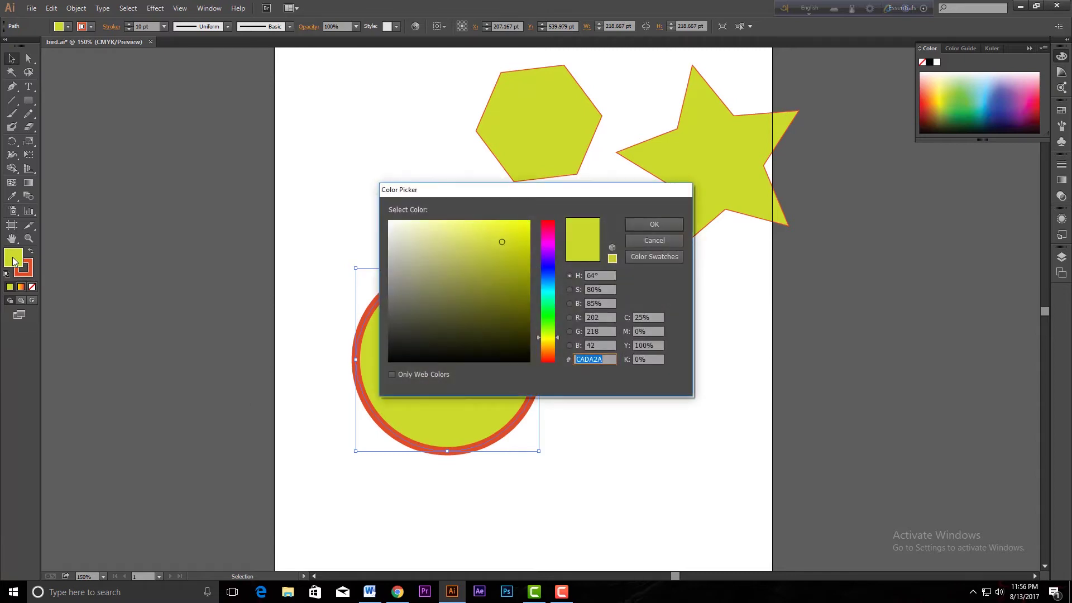
{"action": "left_click_drag", "start_coordinate": [494, 190], "coordinate": [637, 158]}
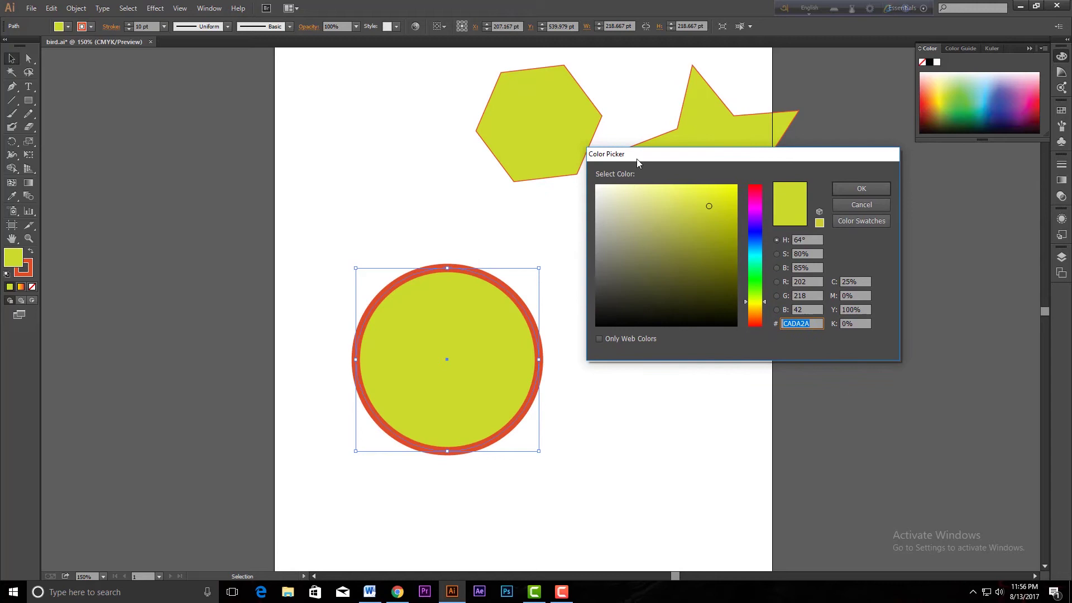
{"action": "left_click_drag", "start_coordinate": [720, 259], "coordinate": [690, 235]}
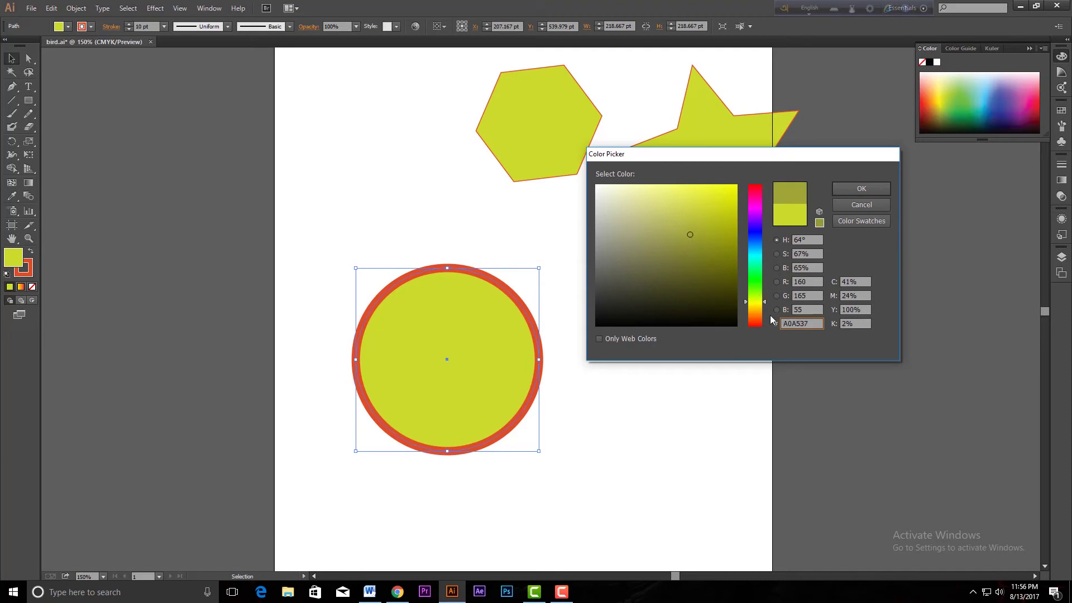
{"action": "left_click_drag", "start_coordinate": [758, 307], "coordinate": [757, 233]}
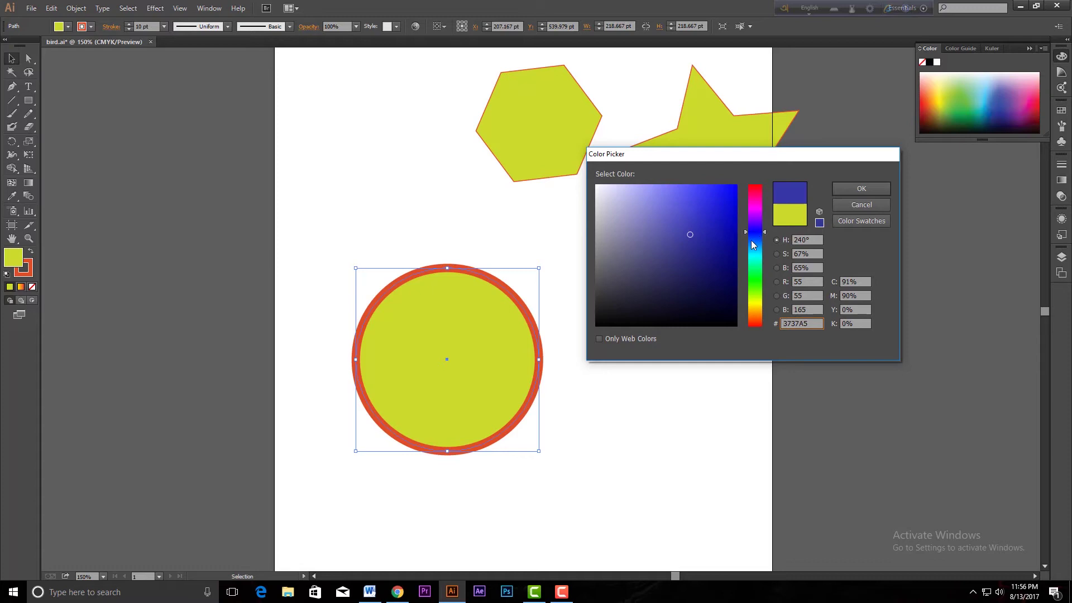
{"action": "left_click", "coordinate": [673, 220]}
{"action": "left_click_drag", "start_coordinate": [670, 211], "coordinate": [713, 202]}
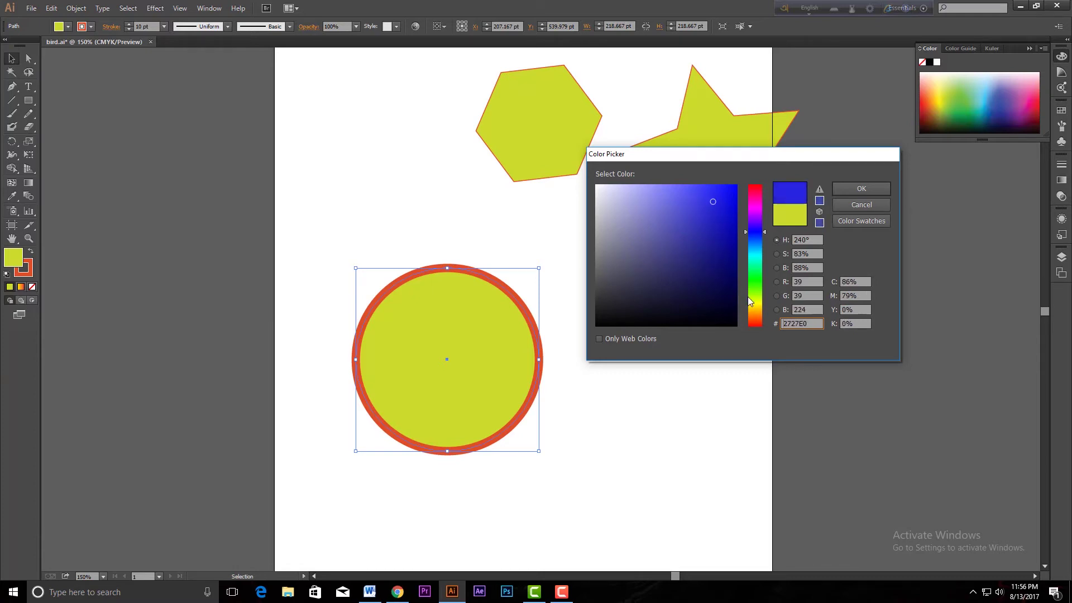
{"action": "left_click", "coordinate": [857, 193]}
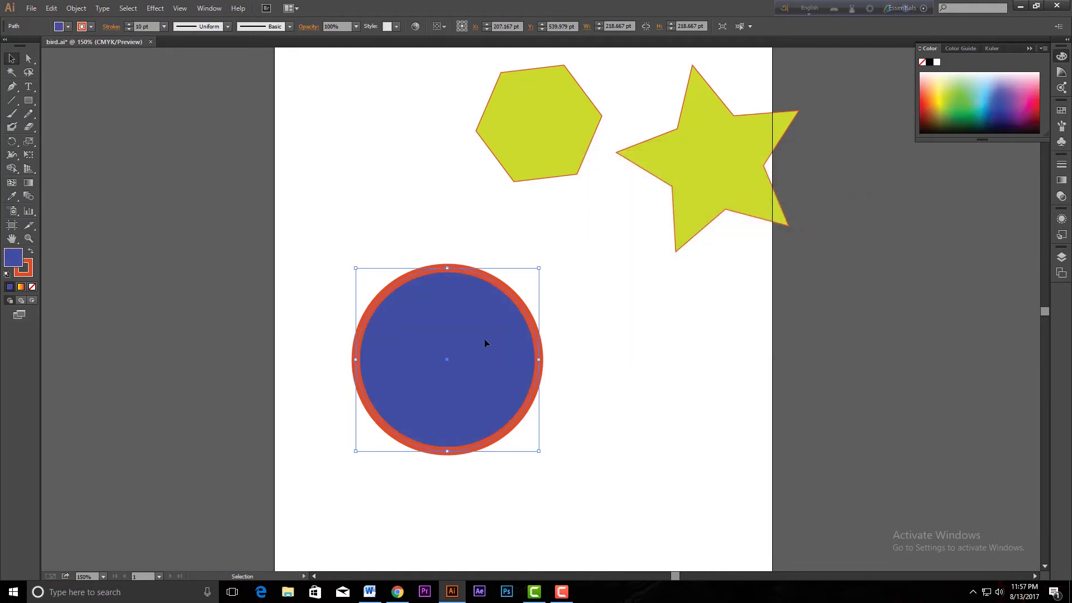
- Try gradient, None and red fills on the circle, ending with green from the Color panel spectrum
{"action": "left_click", "coordinate": [20, 287]}
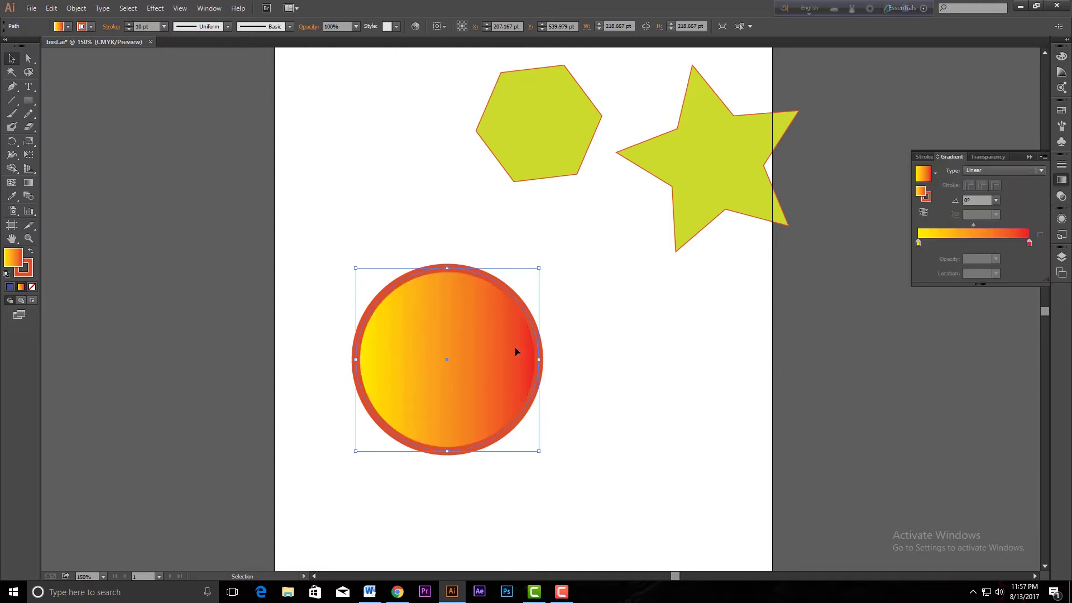
{"action": "left_click", "coordinate": [1029, 244]}
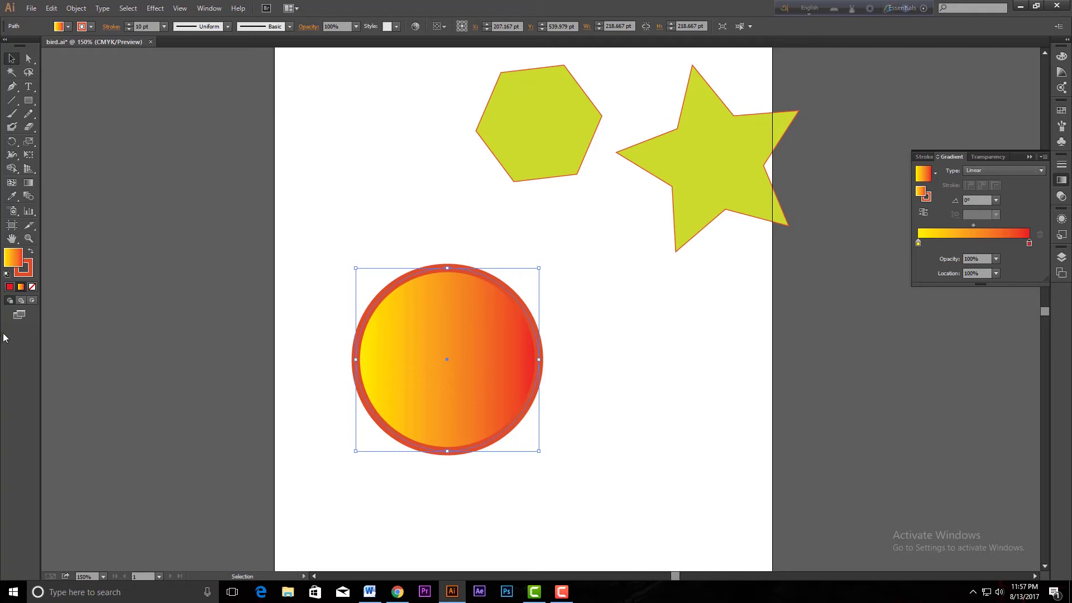
{"action": "left_click", "coordinate": [32, 287]}
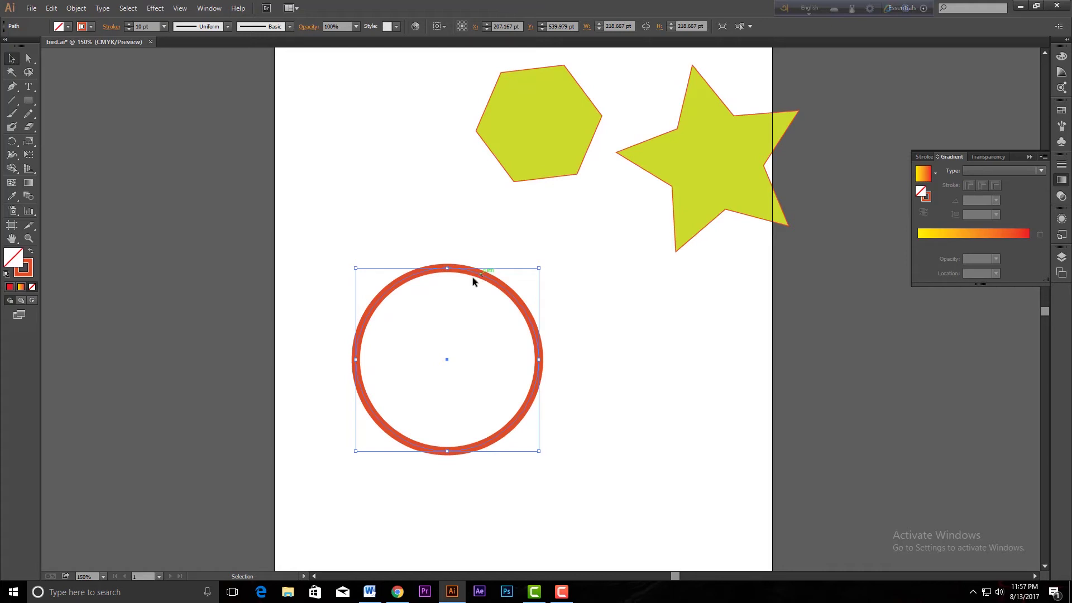
{"action": "left_click", "coordinate": [10, 288]}
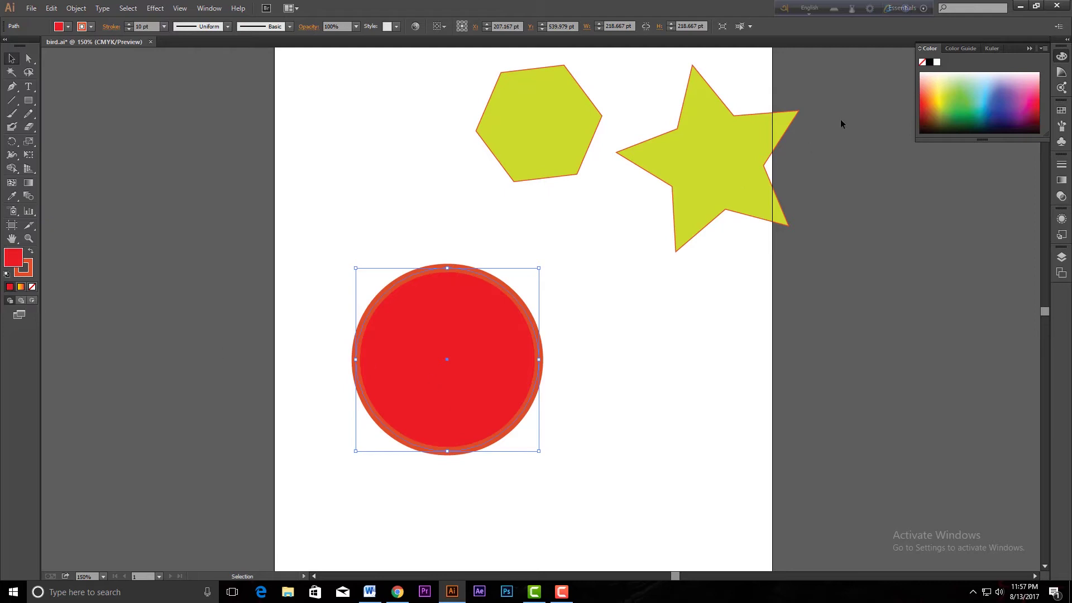
{"action": "left_click", "coordinate": [961, 119]}
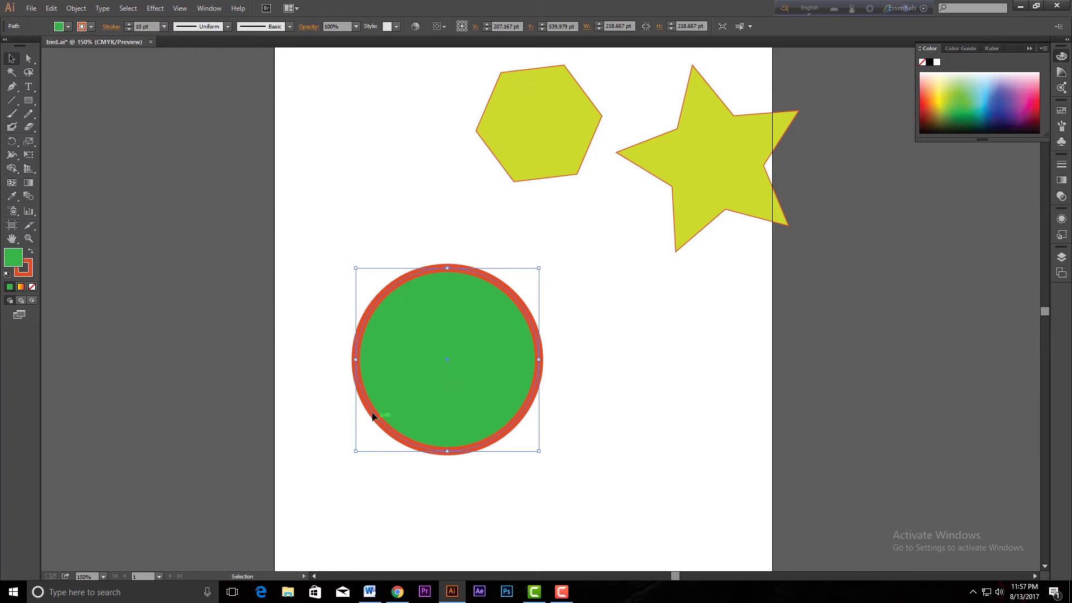
{"action": "key", "text": "x"}
{"action": "left_click", "coordinate": [10, 263]}
{"action": "left_click", "coordinate": [10, 260]}
{"action": "left_click", "coordinate": [22, 273]}
{"action": "left_click", "coordinate": [164, 27]}
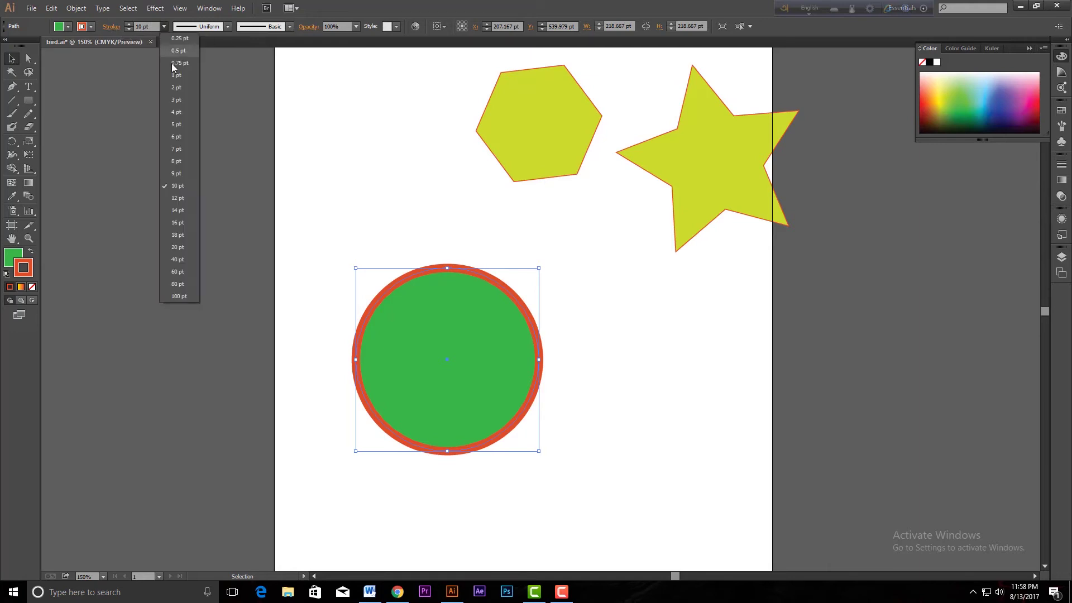
{"action": "left_click", "coordinate": [182, 221]}
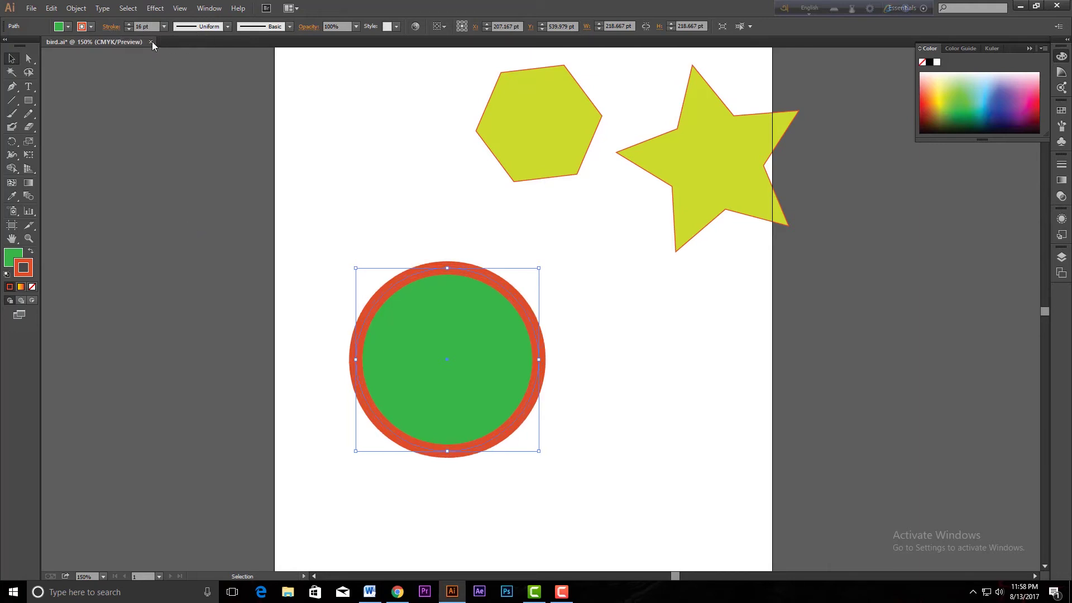
{"action": "left_click", "coordinate": [164, 27]}
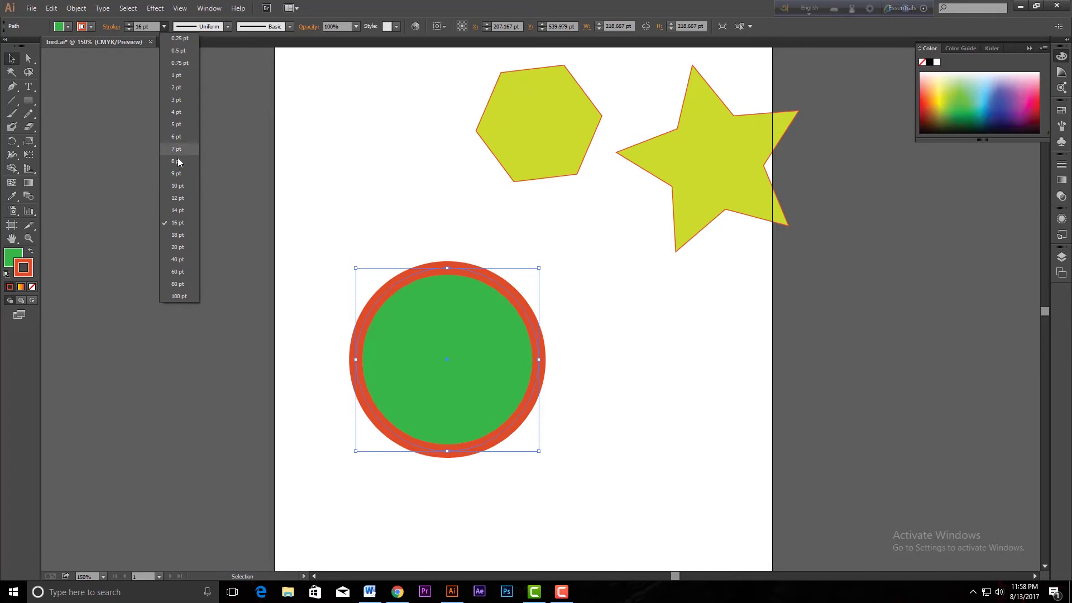
{"action": "left_click", "coordinate": [178, 173]}
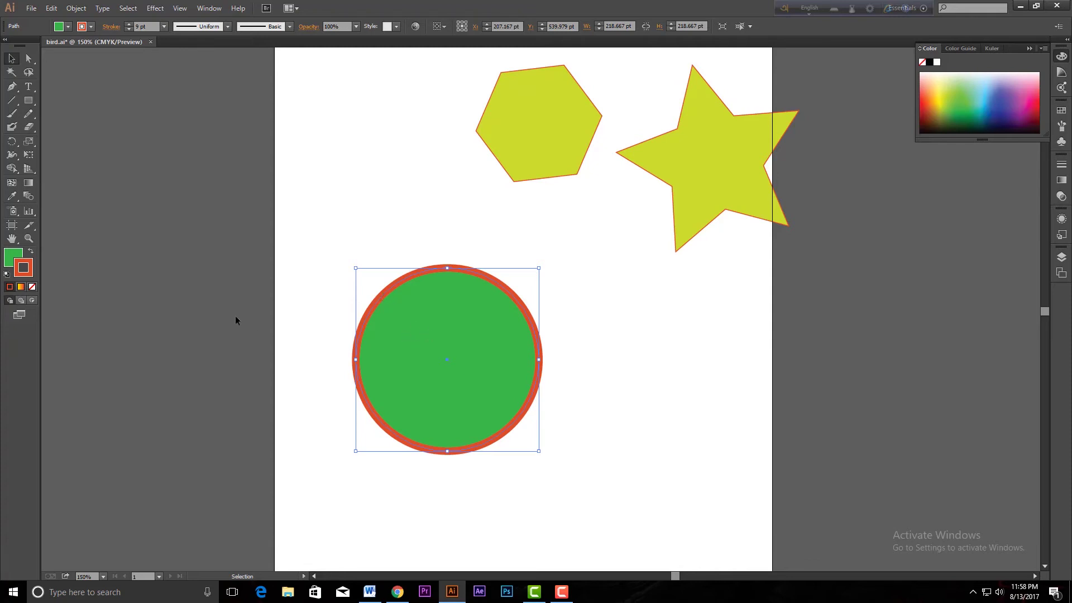
{"action": "left_click", "coordinate": [32, 287]}
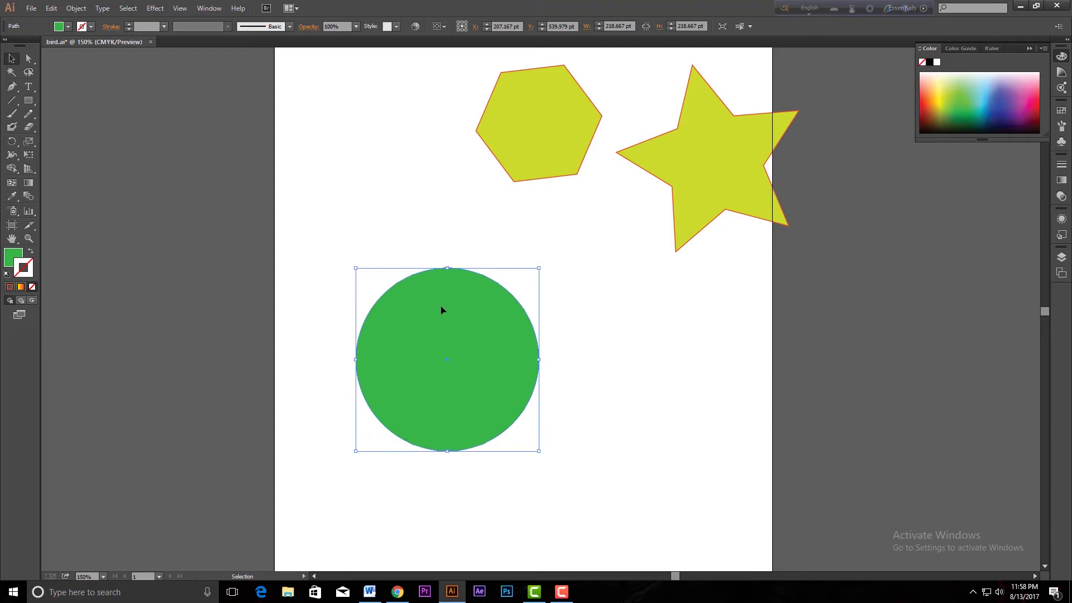
{"action": "left_click", "coordinate": [11, 288]}
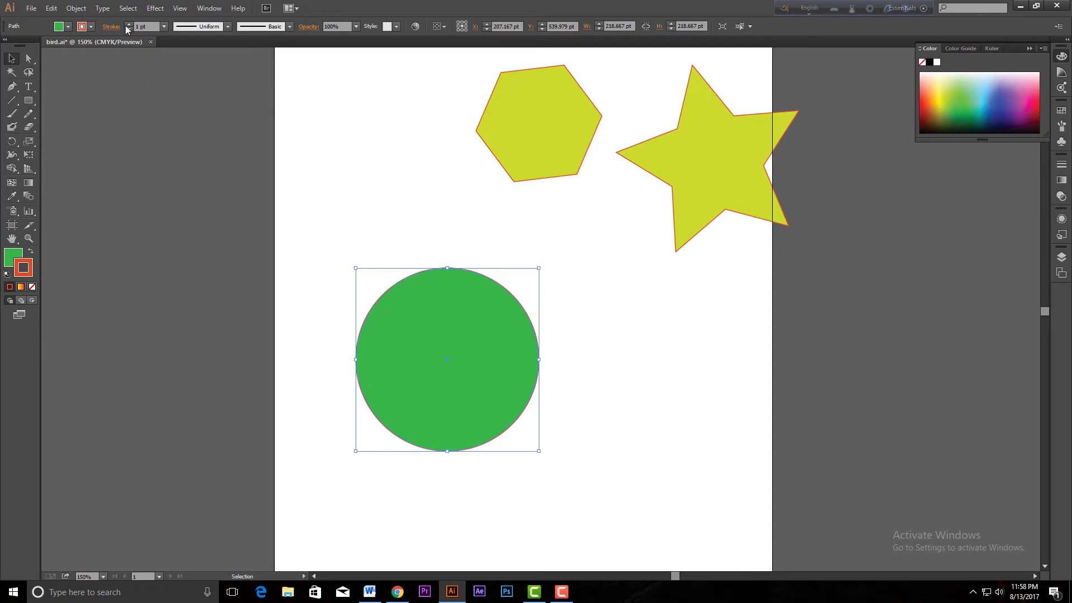
{"action": "left_click", "coordinate": [165, 27]}
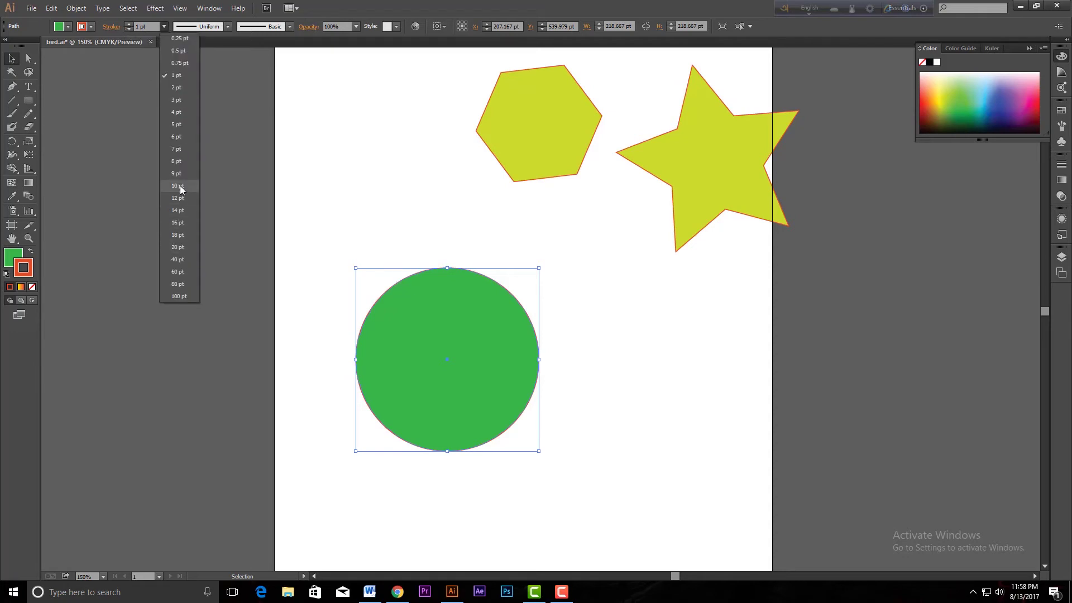
{"action": "left_click", "coordinate": [179, 186]}
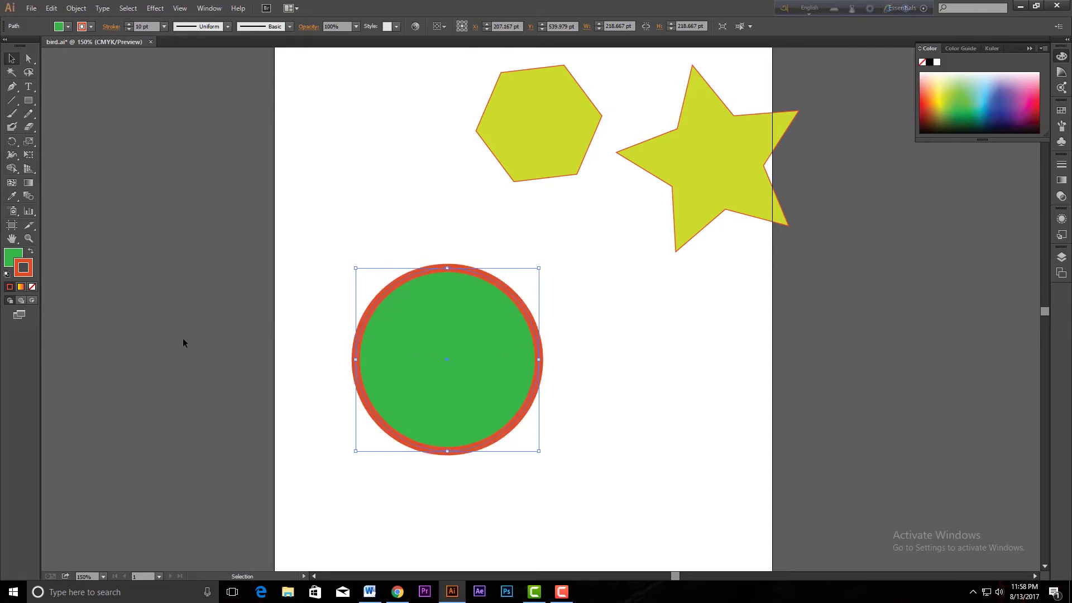
- Give the green circle a yellow-to-red gradient outline, then delete it
{"action": "left_click", "coordinate": [21, 288]}
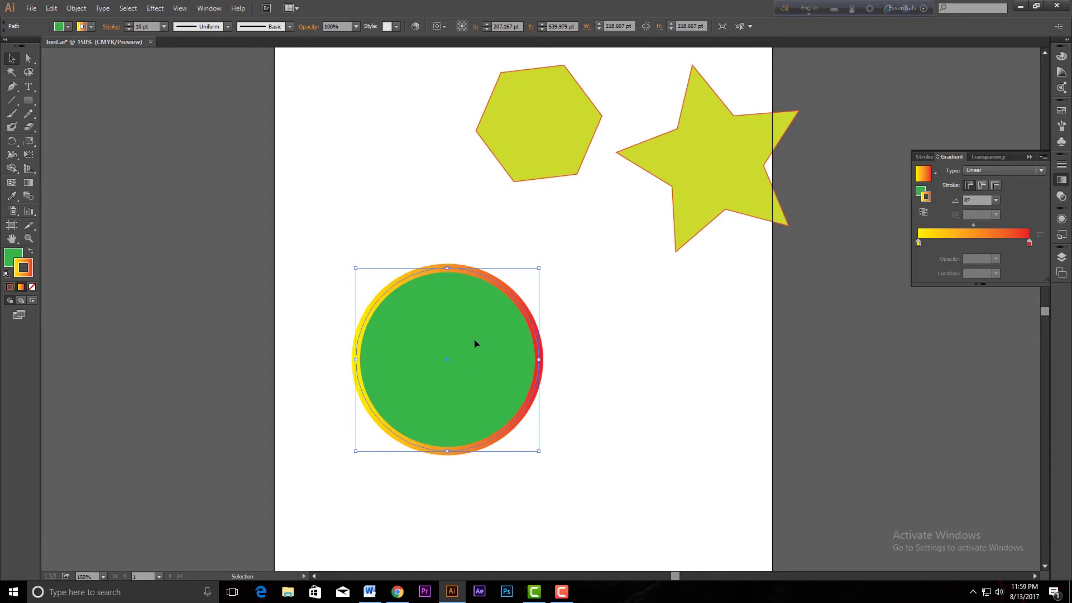
{"action": "key", "text": "Delete"}
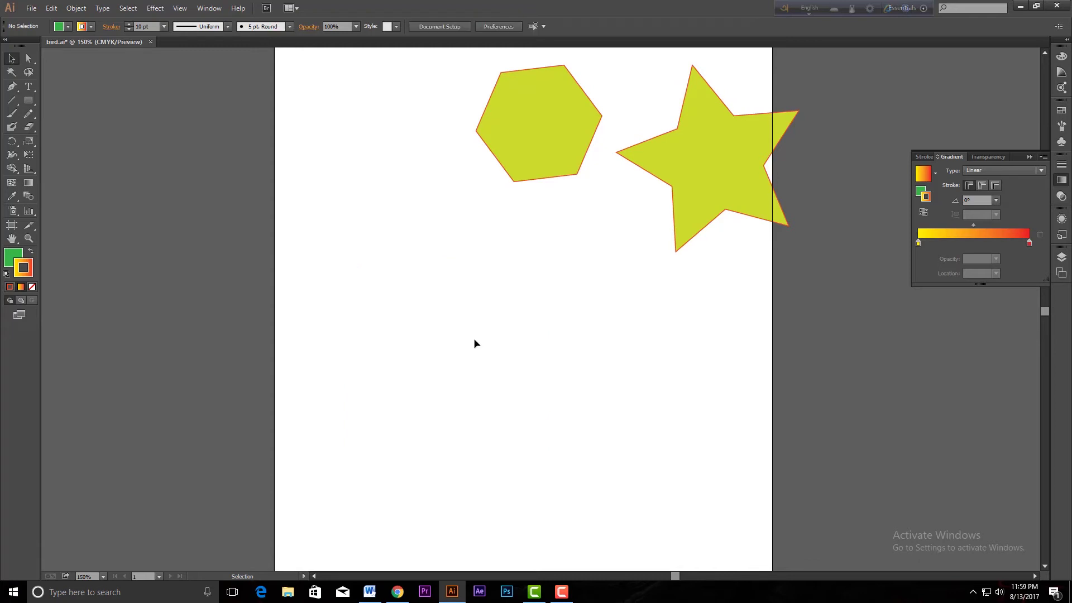
{"action": "left_click", "coordinate": [11, 86]}
{"action": "left_click", "coordinate": [383, 311]}
{"action": "left_click", "coordinate": [558, 398]}
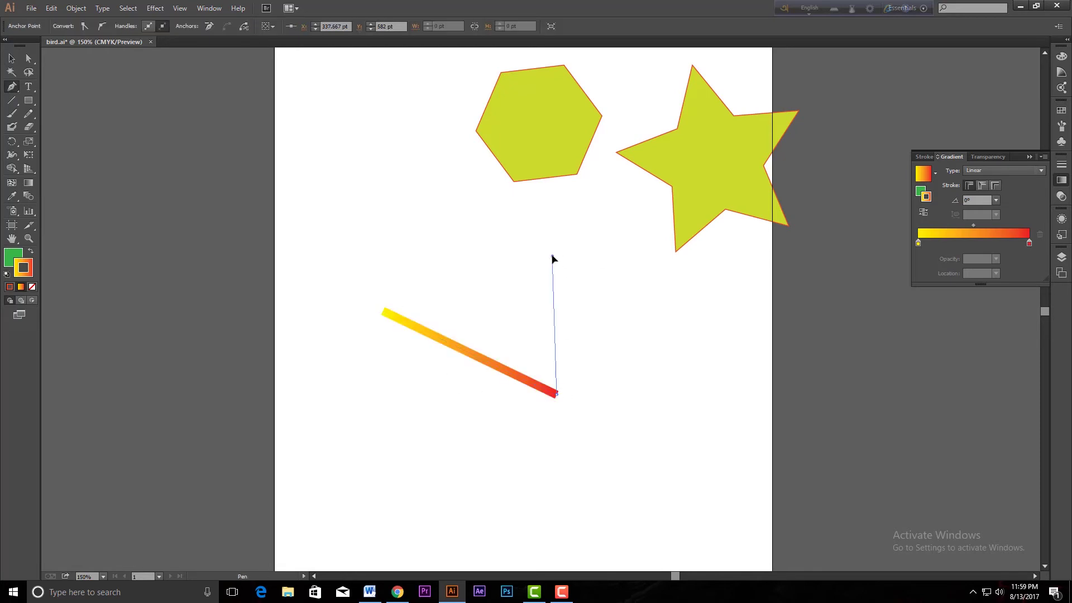
{"action": "left_click", "coordinate": [552, 256]}
{"action": "left_click", "coordinate": [384, 313]}
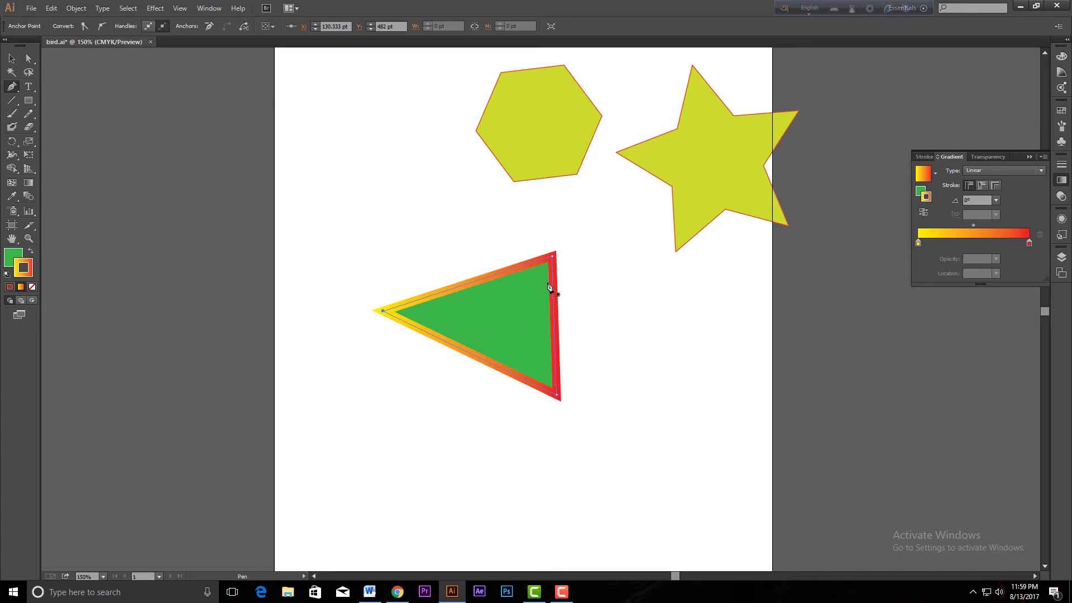
{"action": "key", "text": "v"}
{"action": "key", "text": "ctrl+z"}
{"action": "key", "text": "ctrl+z"}
{"action": "key", "text": "ctrl+z"}
{"action": "key", "text": "ctrl+z"}
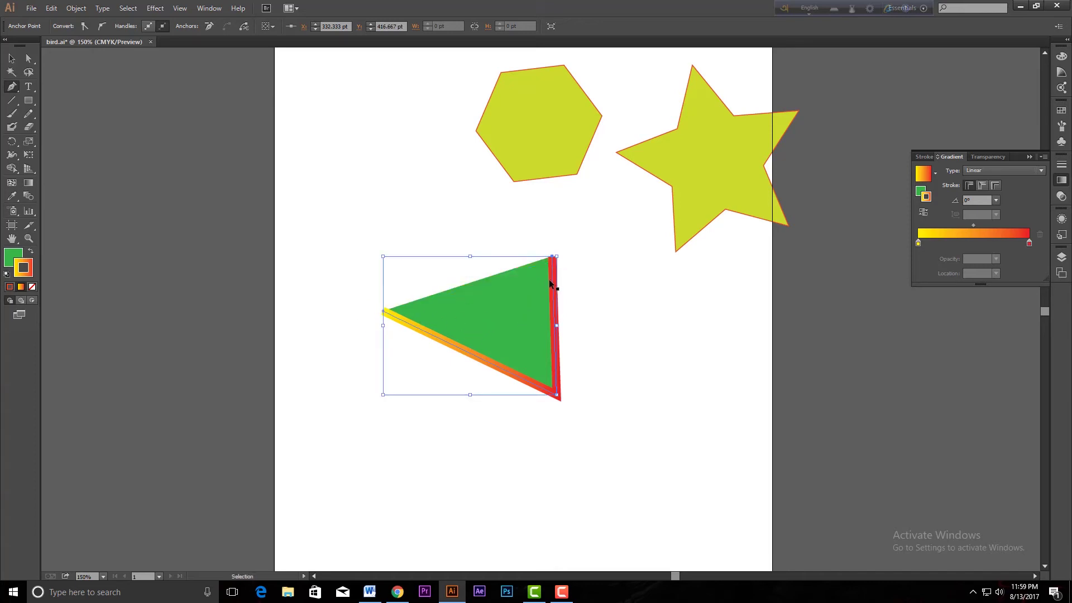
{"action": "key", "text": "p"}
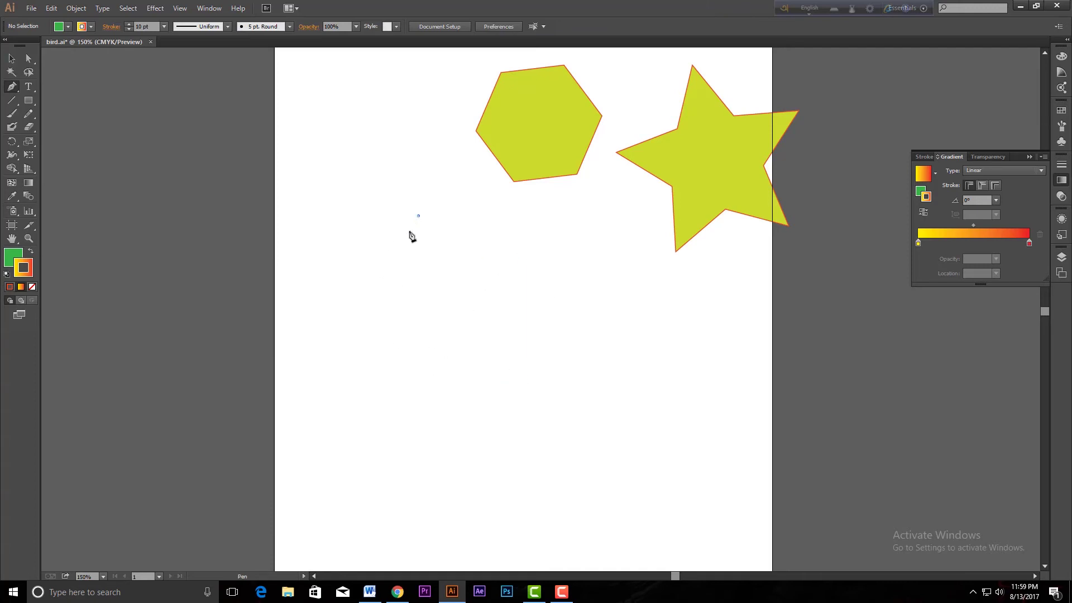
- Draw a closed, curved leaf path with the Pen tool and set its stroke to None
{"action": "left_click", "coordinate": [433, 204]}
{"action": "left_click", "coordinate": [424, 383]}
{"action": "left_click_drag", "start_coordinate": [424, 383], "coordinate": [503, 479]}
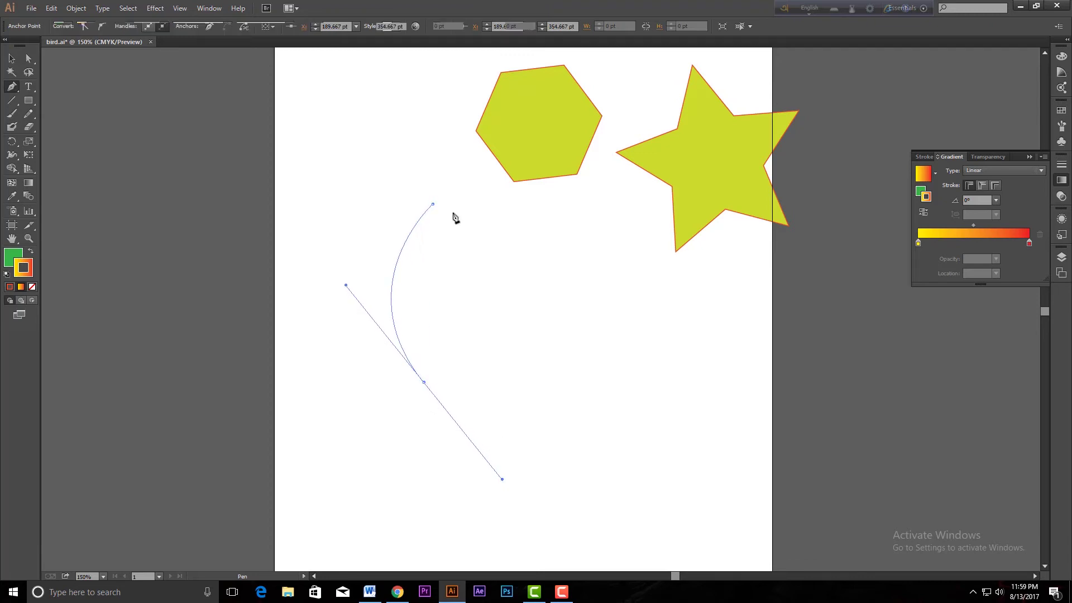
{"action": "left_click", "coordinate": [432, 204]}
{"action": "left_click_drag", "start_coordinate": [434, 205], "coordinate": [400, 167]}
{"action": "key", "text": "alt"}
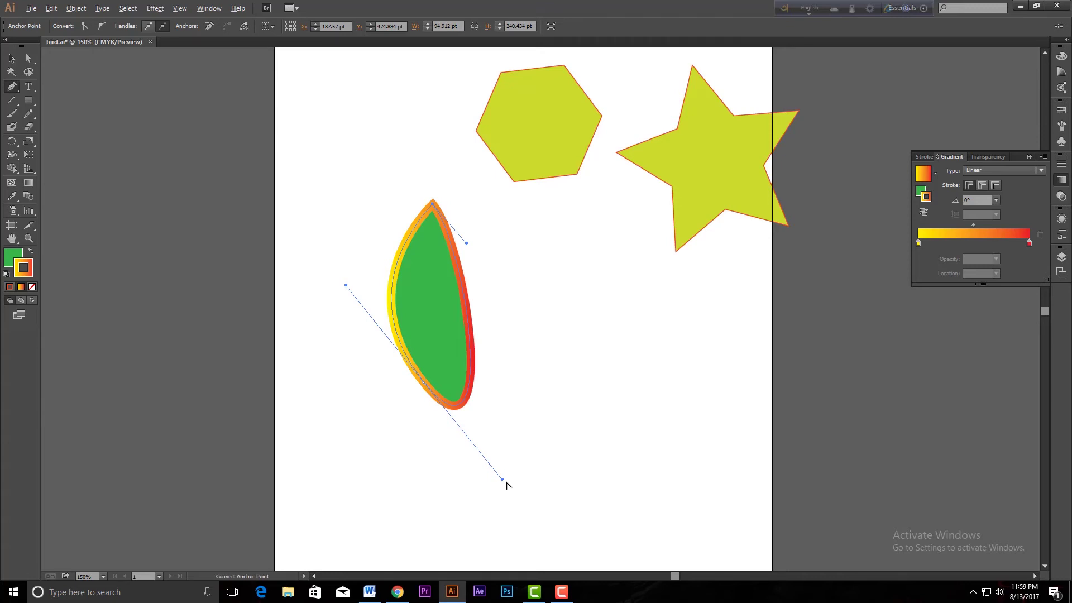
{"action": "left_click_drag", "start_coordinate": [503, 480], "coordinate": [454, 393]}
{"action": "left_click_drag", "start_coordinate": [455, 329], "coordinate": [478, 303]}
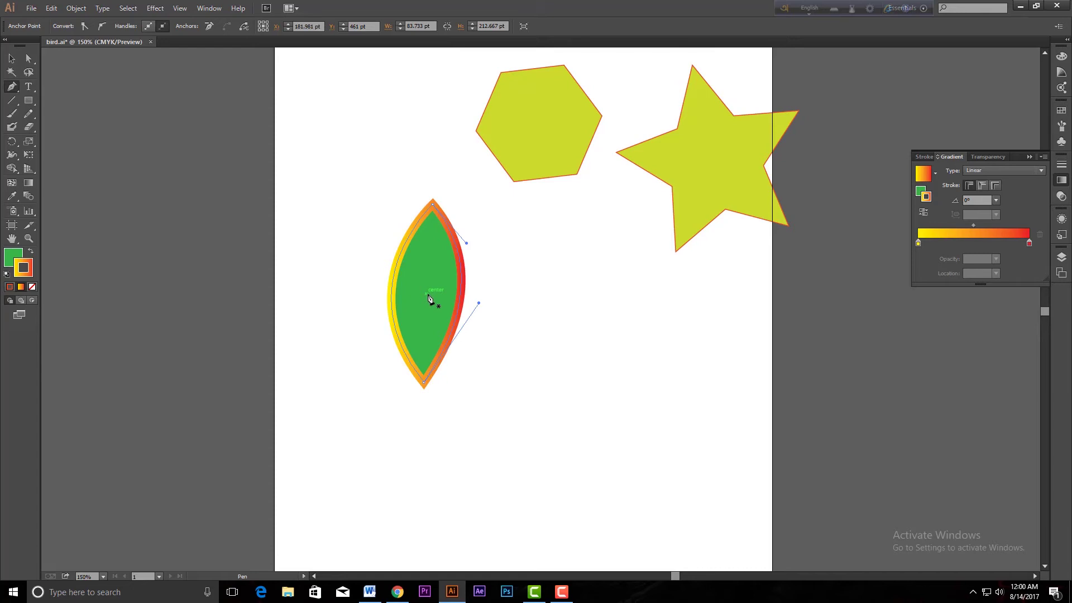
{"action": "left_click", "coordinate": [32, 287]}
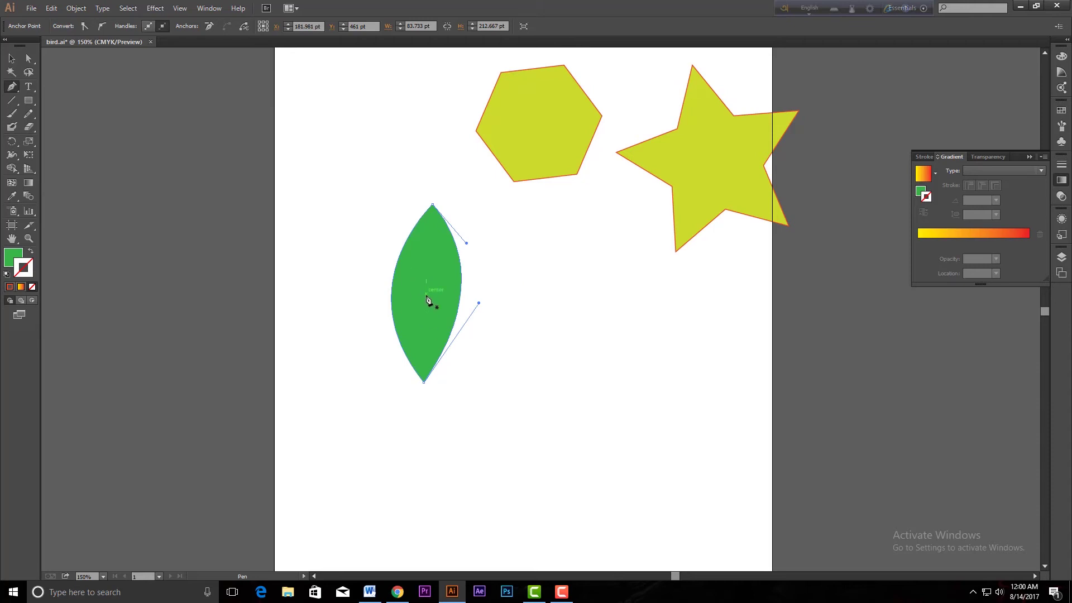
- Try darker green, purple and pale yellow fills for the leaf from the colour spectrum
{"action": "left_click", "coordinate": [13, 258]}
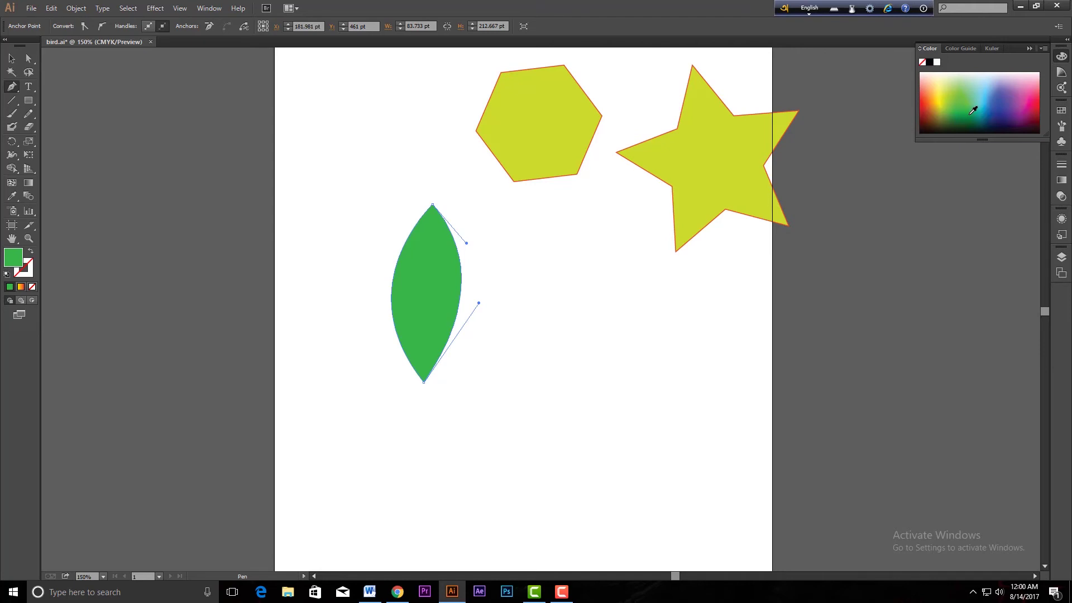
{"action": "left_click", "coordinate": [973, 110]}
{"action": "left_click", "coordinate": [1015, 106]}
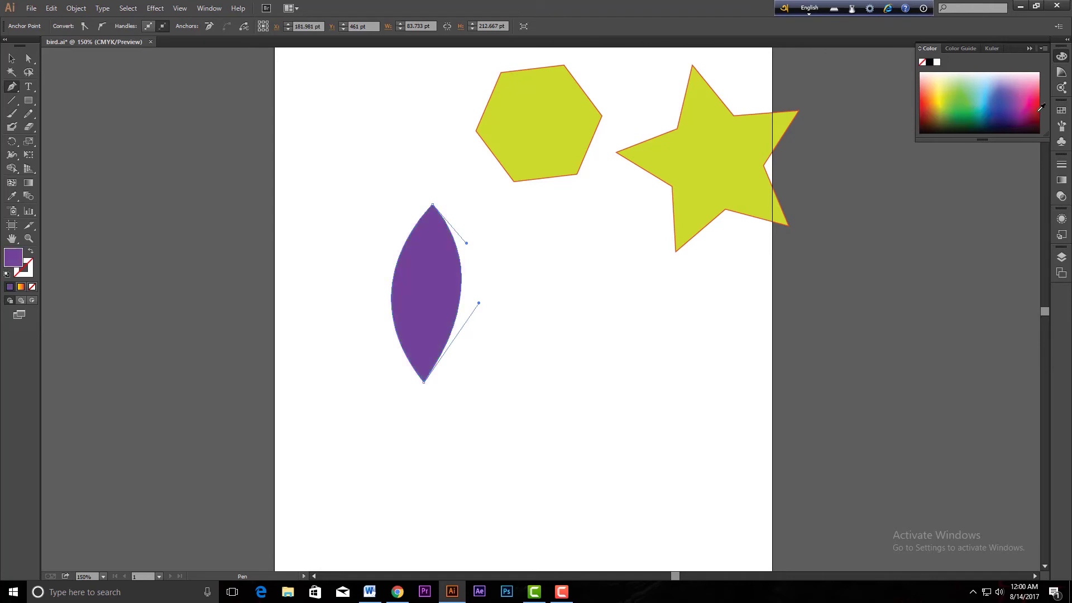
{"action": "left_click", "coordinate": [940, 84]}
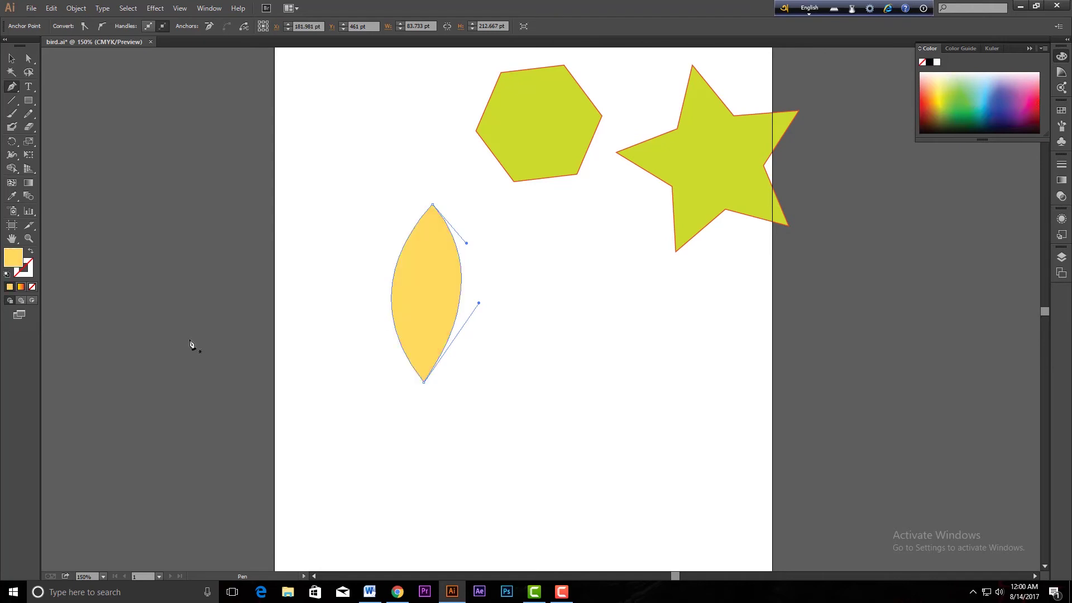
- Set the leaf's fill to a deep, saturated blue in the Color Picker
{"action": "double_click", "coordinate": [14, 258]}
{"action": "left_click_drag", "start_coordinate": [719, 158], "coordinate": [789, 208]}
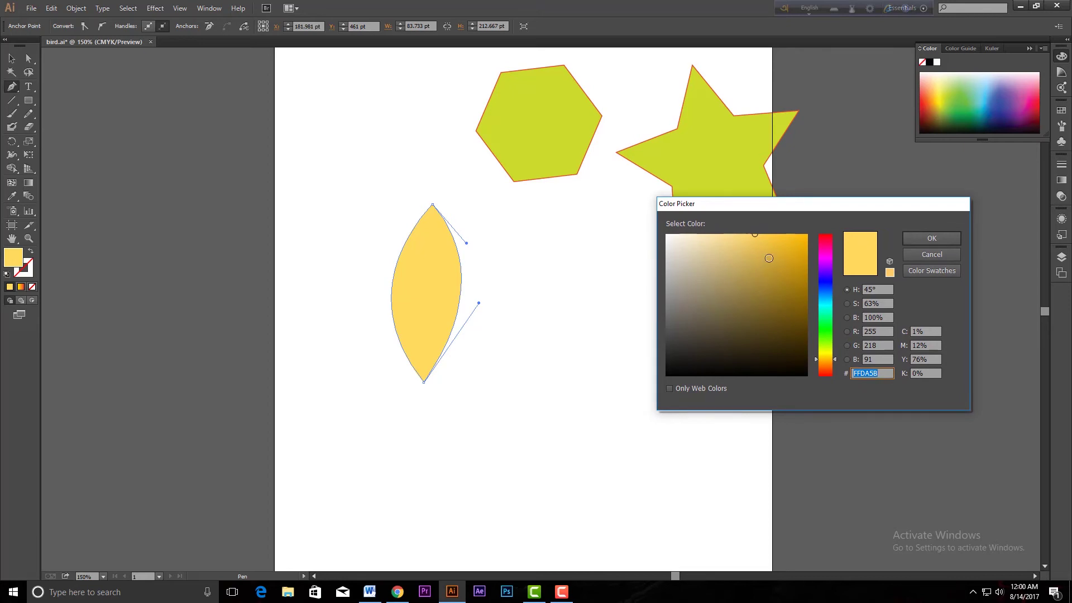
{"action": "left_click", "coordinate": [823, 281]}
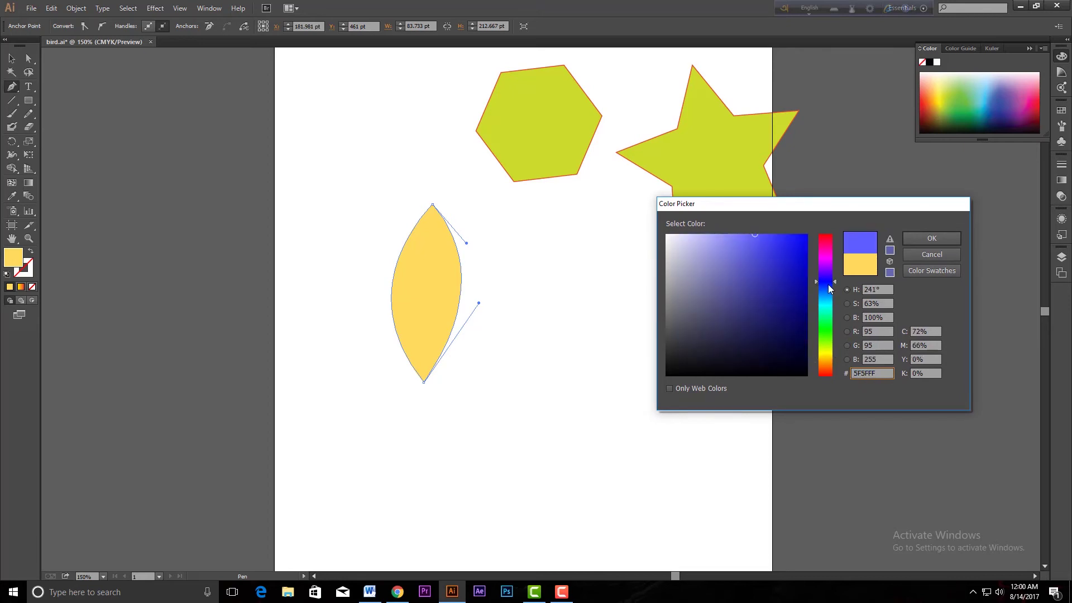
{"action": "left_click_drag", "start_coordinate": [785, 256], "coordinate": [806, 234]}
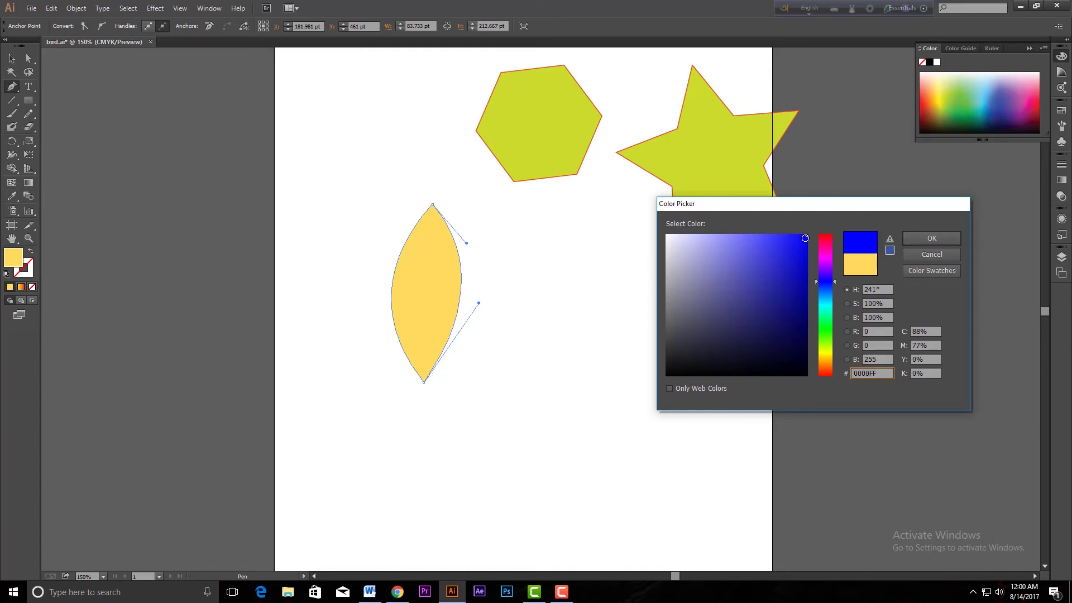
{"action": "mouse_move", "coordinate": [831, 283]}
{"action": "left_mouse_down"}
{"action": "mouse_move", "coordinate": [831, 272]}
{"action": "mouse_move", "coordinate": [832, 283]}
{"action": "left_mouse_up"}
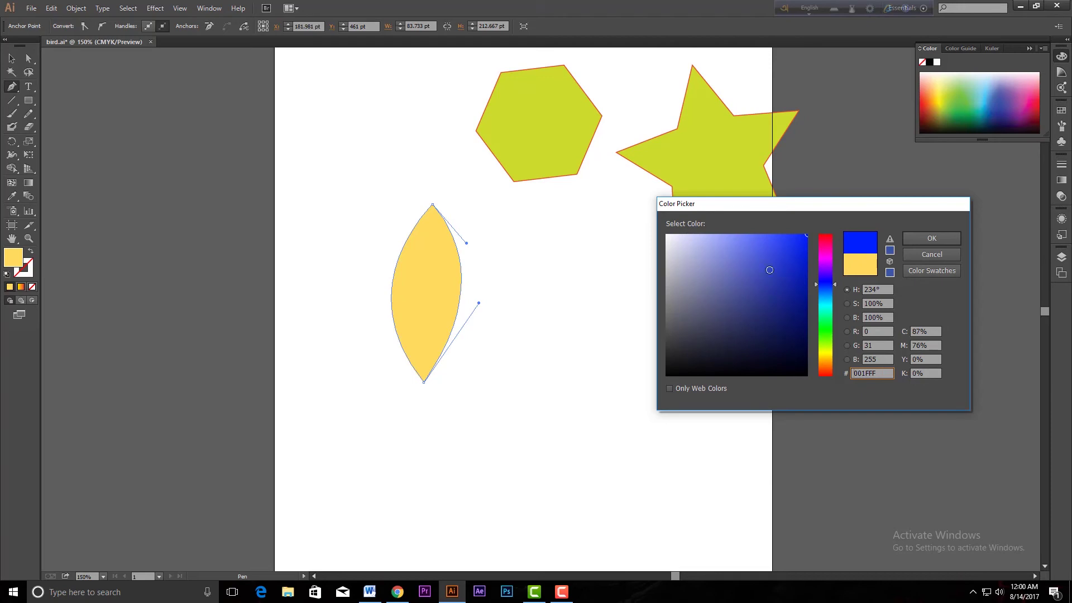
{"action": "left_click", "coordinate": [747, 258]}
{"action": "left_click_drag", "start_coordinate": [767, 304], "coordinate": [782, 247]}
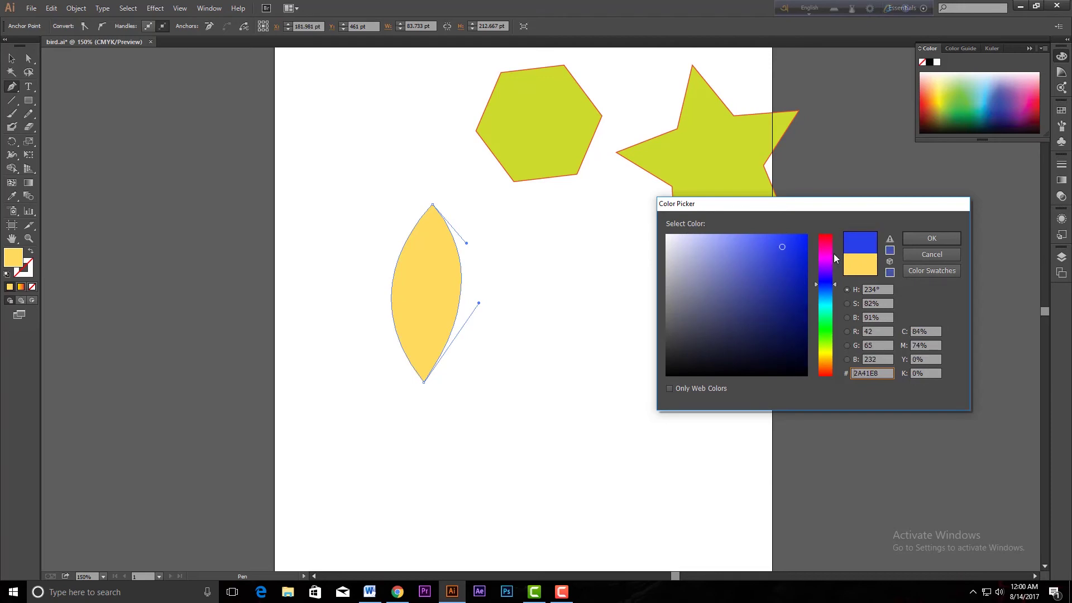
{"action": "left_click", "coordinate": [932, 238]}
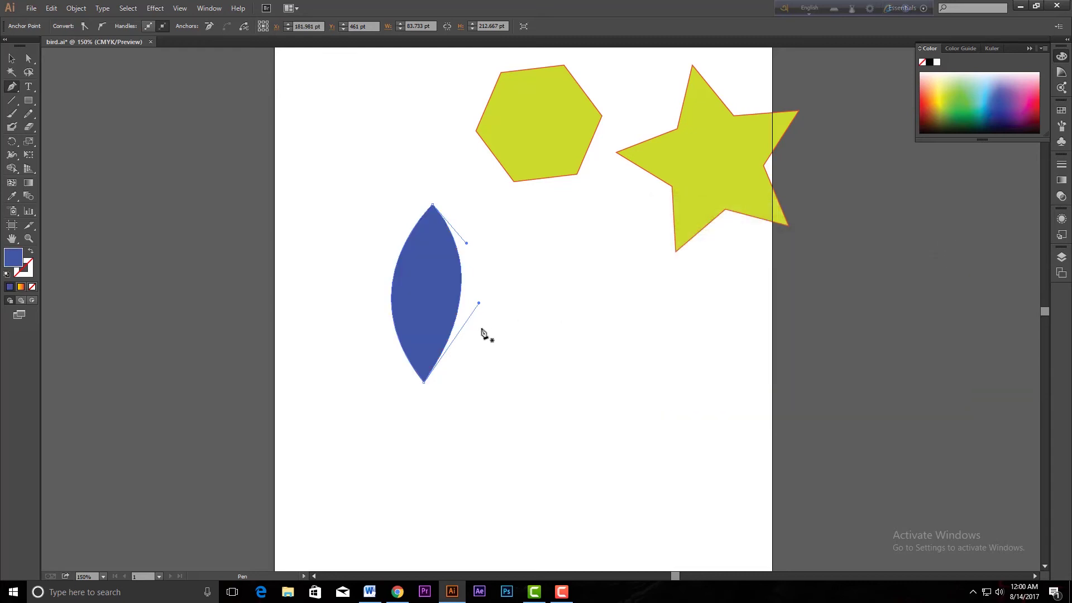
- Recolour the leaf's fill to teal 09B781 in the Color Picker
{"action": "double_click", "coordinate": [15, 260]}
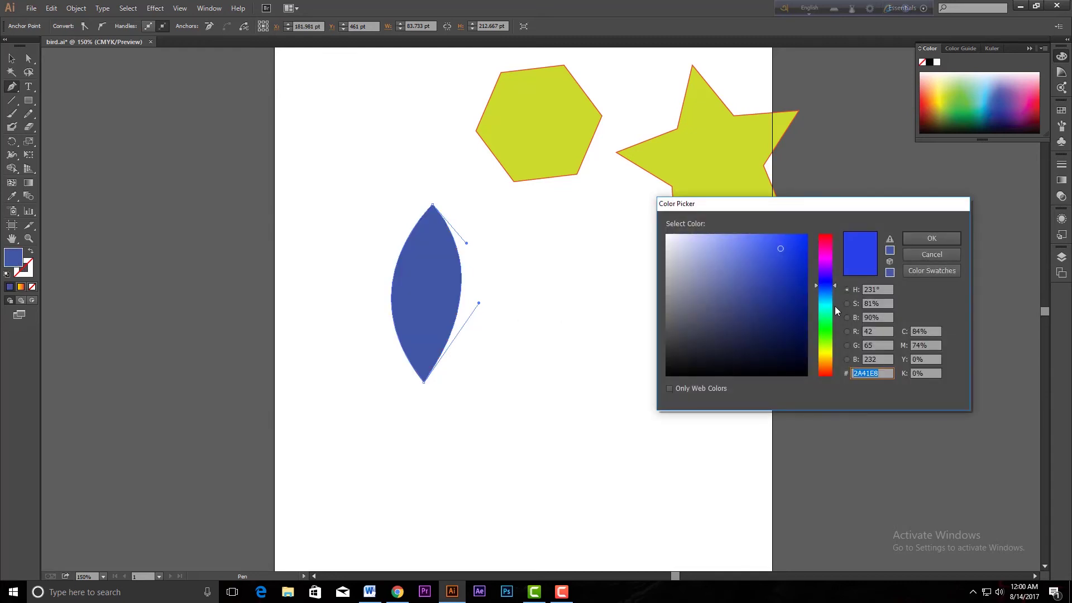
{"action": "left_click", "coordinate": [827, 333]}
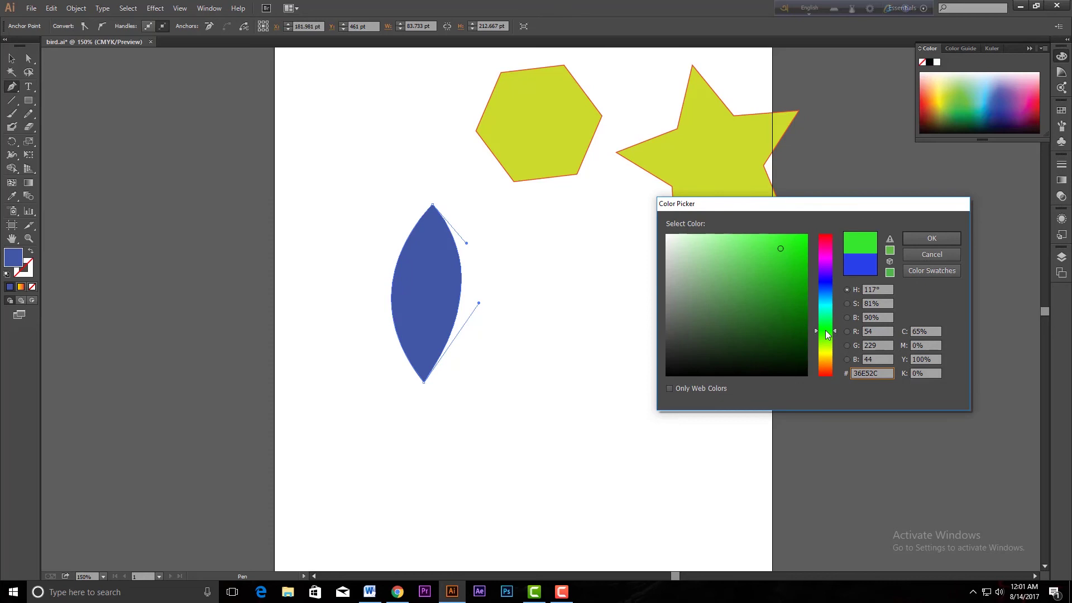
{"action": "left_click_drag", "start_coordinate": [830, 334], "coordinate": [832, 313]}
{"action": "left_click", "coordinate": [797, 246]}
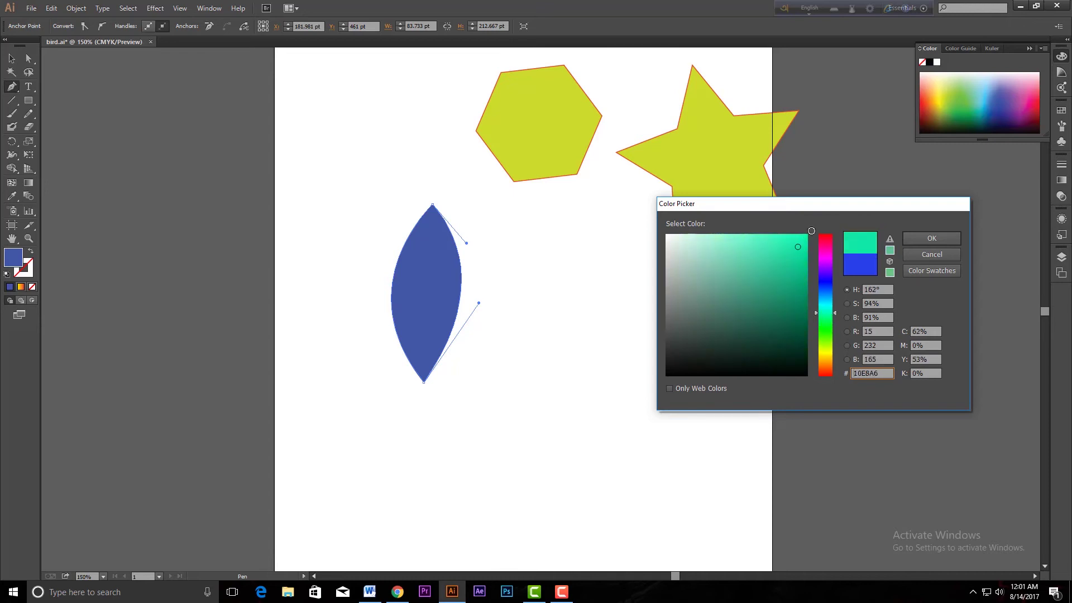
{"action": "left_click", "coordinate": [744, 253]}
{"action": "left_click", "coordinate": [712, 241]}
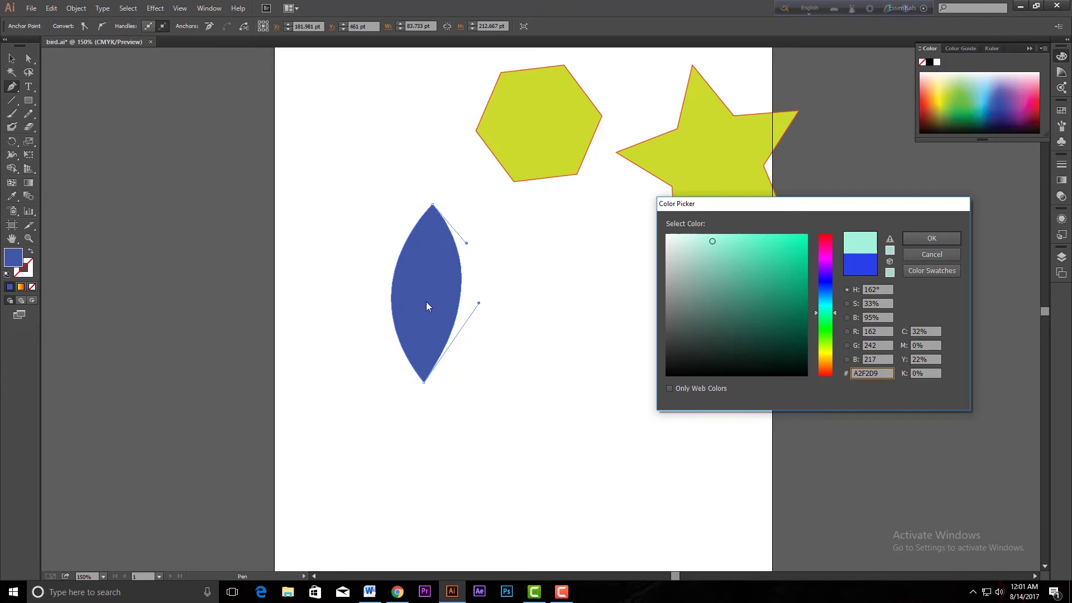
{"action": "left_click", "coordinate": [784, 249]}
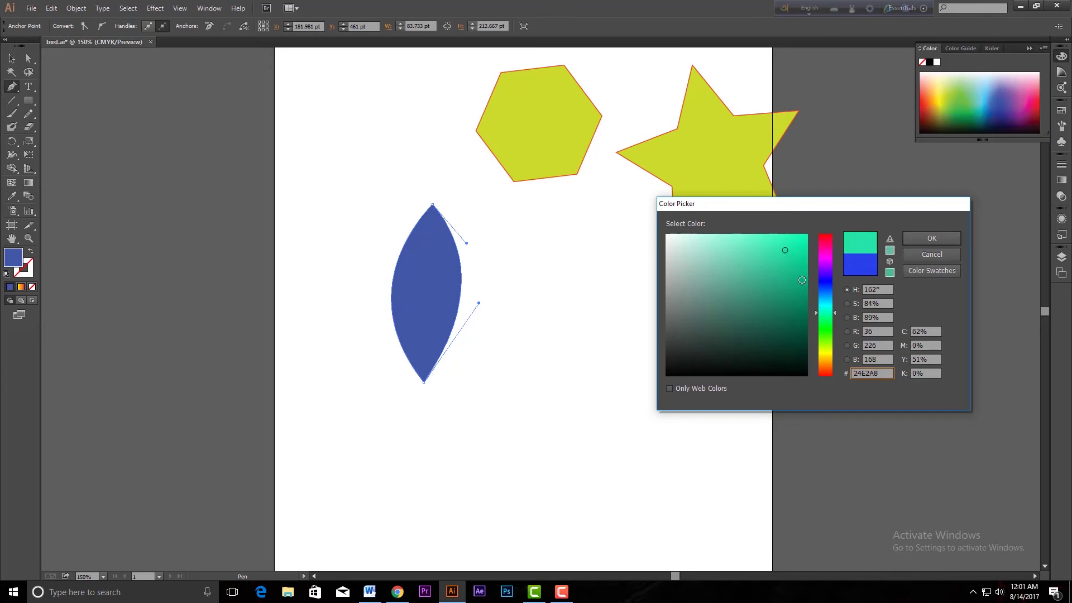
{"action": "left_click_drag", "start_coordinate": [802, 273], "coordinate": [802, 276]}
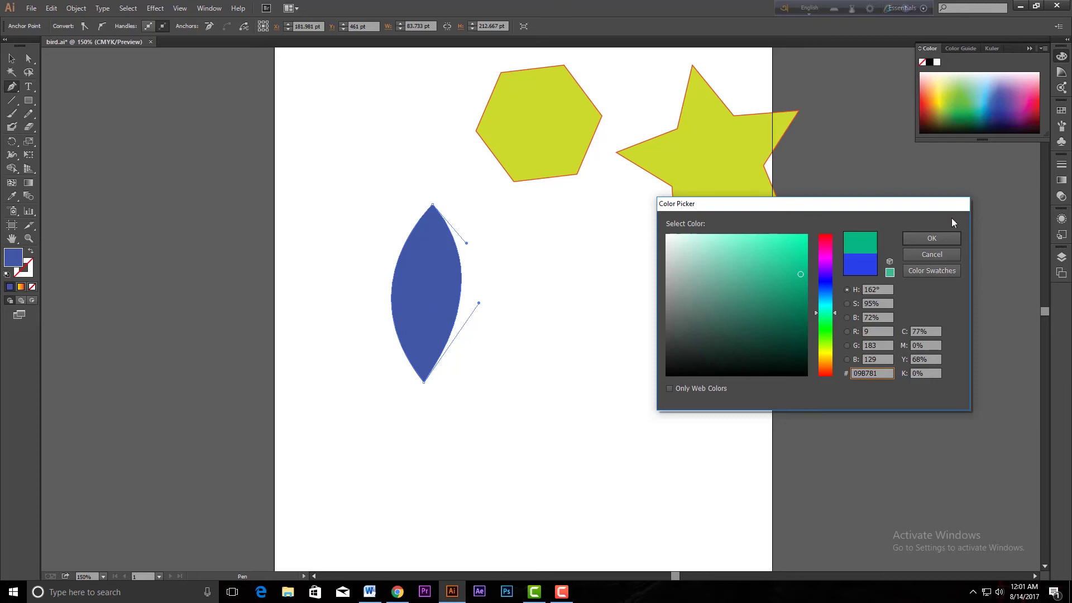
{"action": "left_click", "coordinate": [943, 239]}
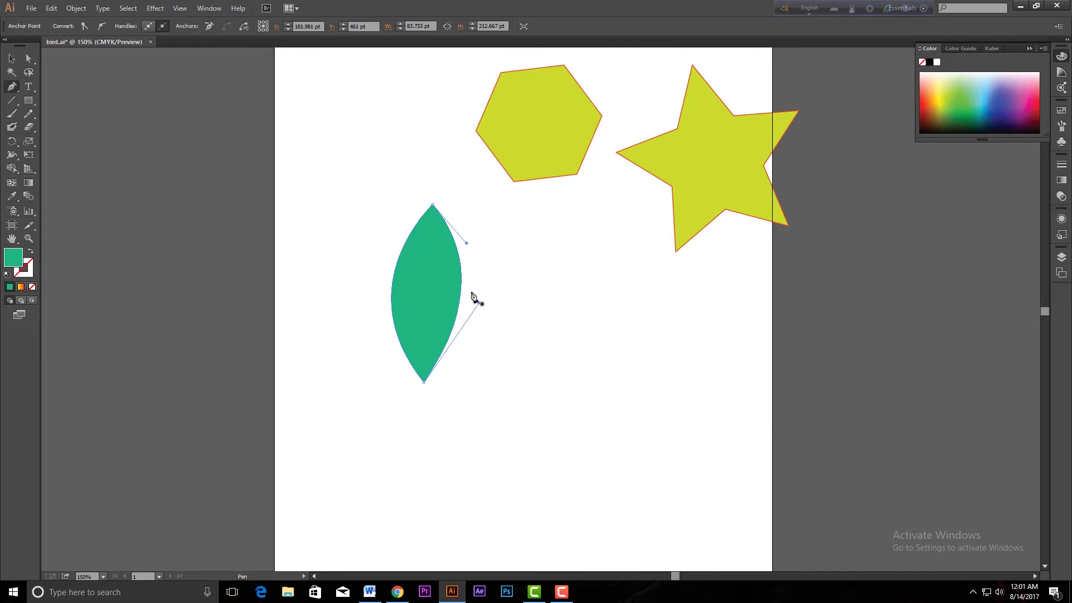
- Change the leaf's fill to bright red FC0606 in the Color Picker
{"action": "double_click", "coordinate": [18, 261]}
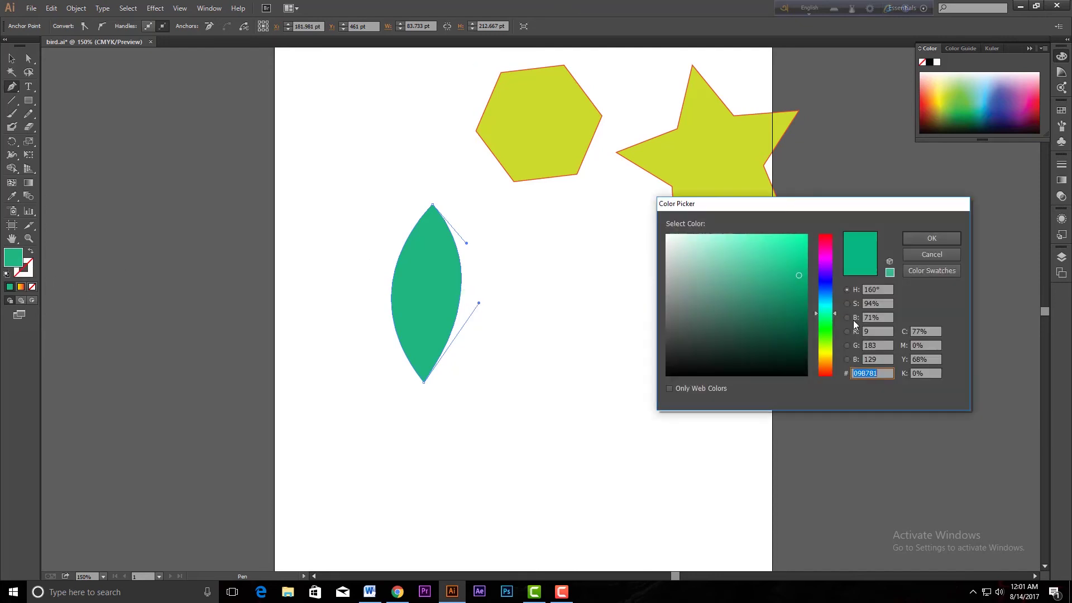
{"action": "left_click", "coordinate": [828, 373]}
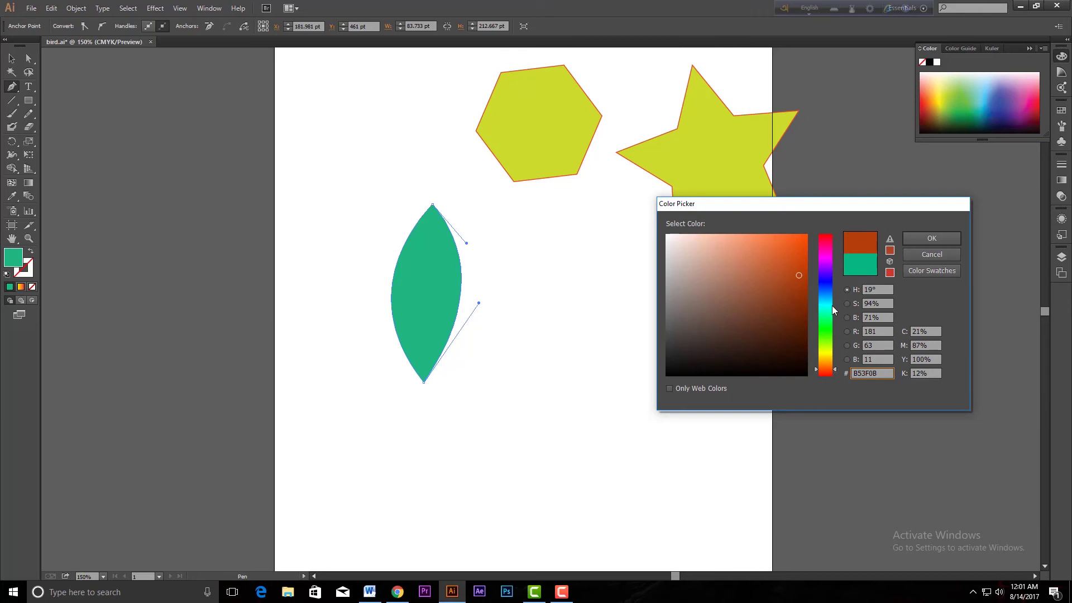
{"action": "left_click", "coordinate": [828, 373]}
{"action": "left_click", "coordinate": [828, 384]}
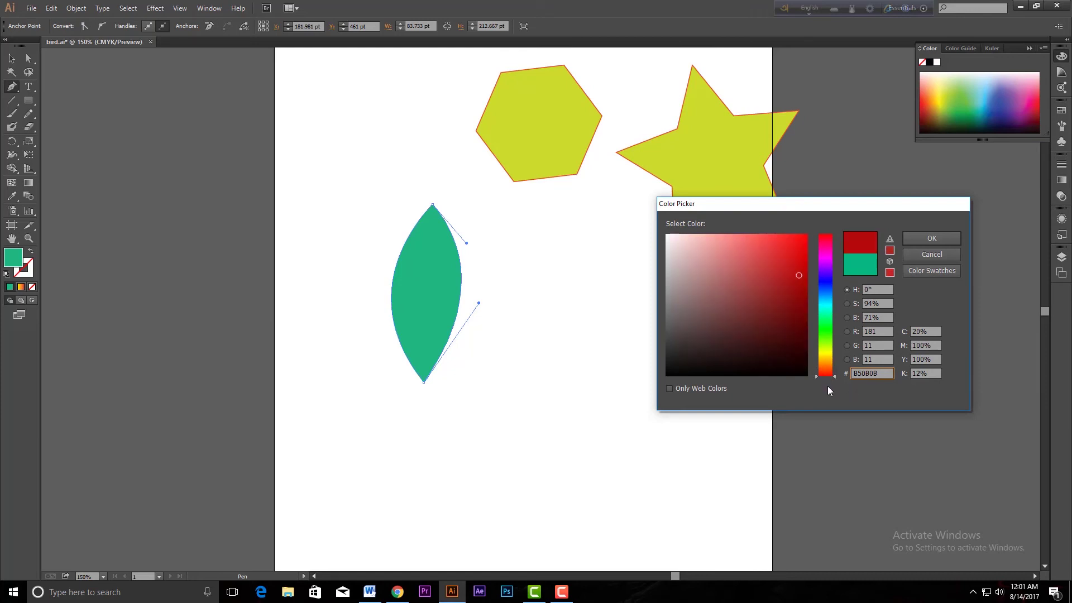
{"action": "left_click", "coordinate": [795, 249]}
{"action": "left_click", "coordinate": [798, 277]}
{"action": "left_click_drag", "start_coordinate": [781, 265], "coordinate": [805, 236]}
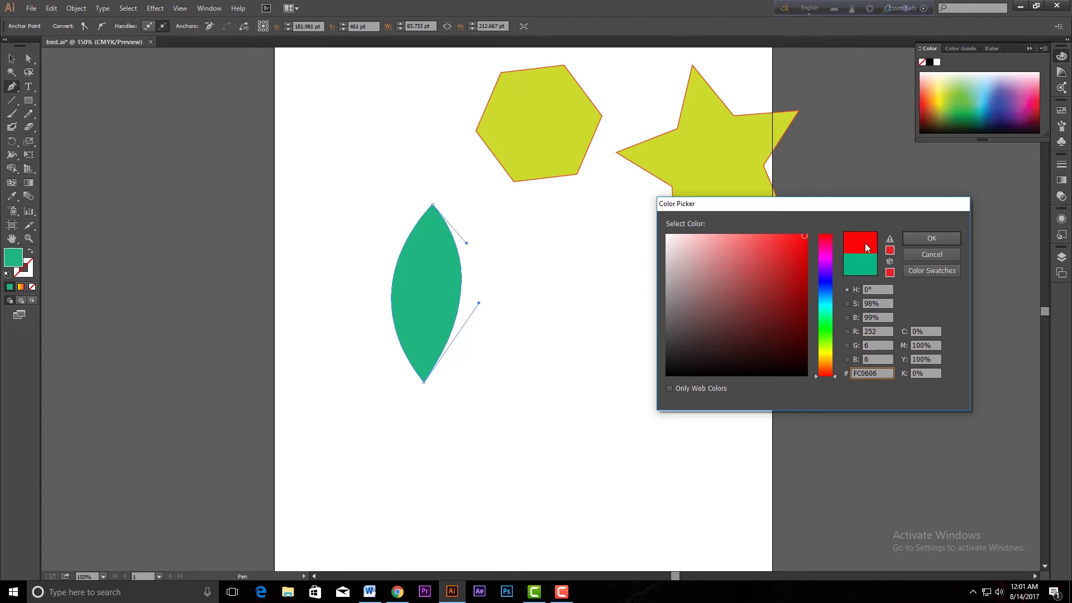
{"action": "left_click", "coordinate": [932, 238]}
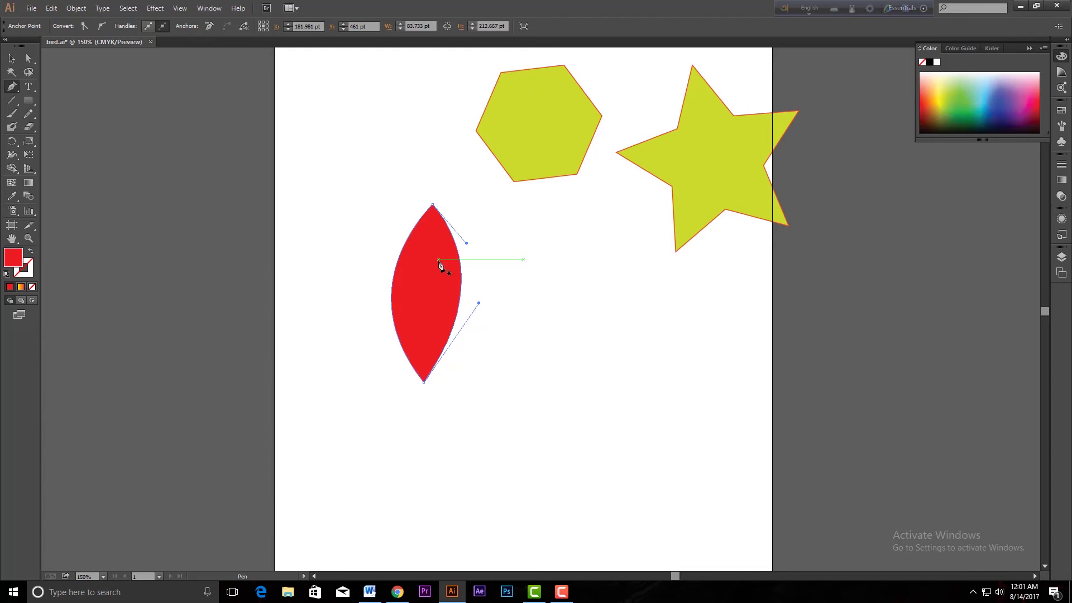
- Move the hexagon slightly lower on the artboard
{"action": "left_click", "coordinate": [10, 62]}
{"action": "left_click", "coordinate": [516, 136]}
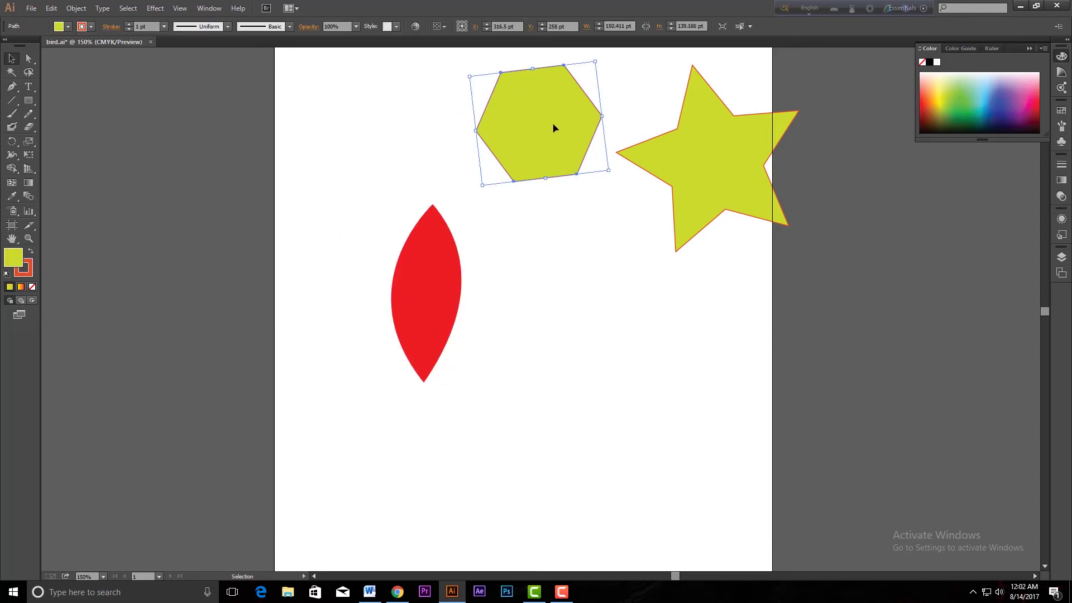
{"action": "left_click_drag", "start_coordinate": [544, 124], "coordinate": [549, 153]}
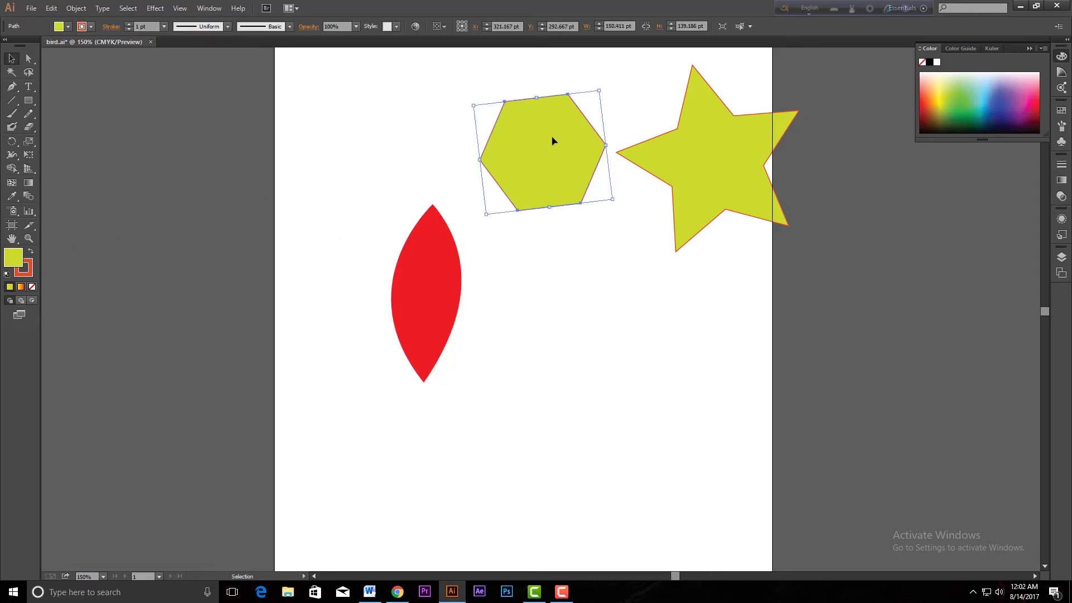
- Change the hexagon's fill to green, then select the red leaf
{"action": "double_click", "coordinate": [14, 261]}
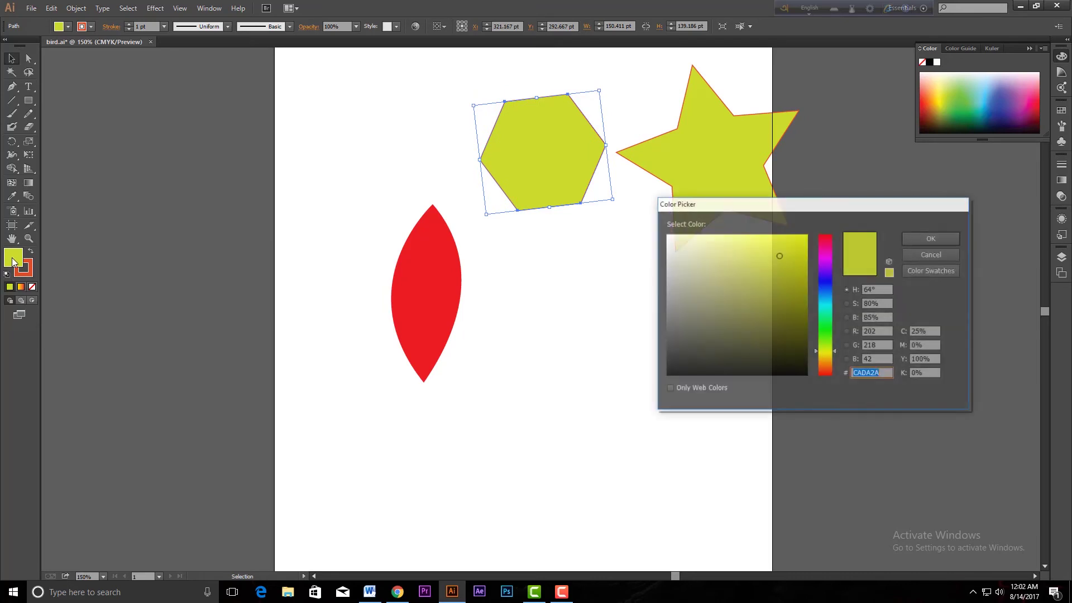
{"action": "left_click", "coordinate": [830, 331]}
{"action": "left_click", "coordinate": [931, 238]}
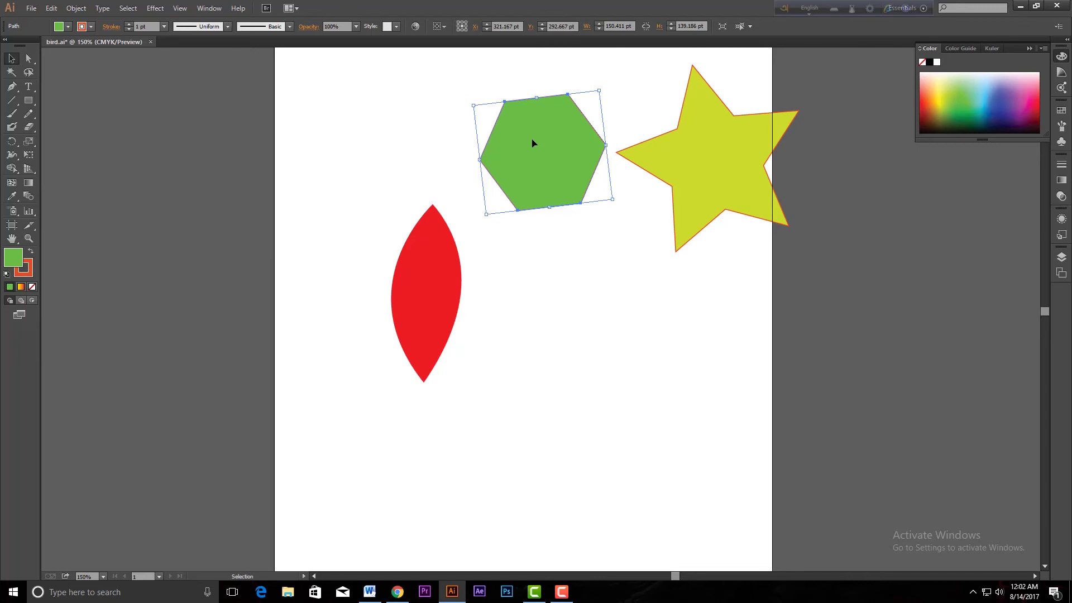
{"action": "left_click", "coordinate": [424, 296]}
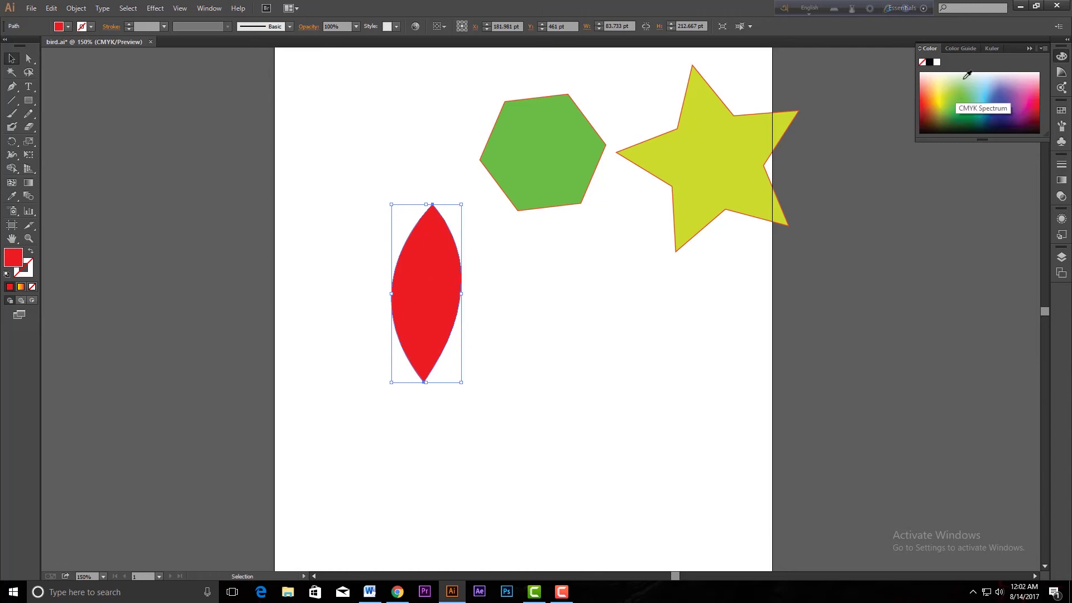
- Check the Color Guide's shades and tints, collapse the colour panel group, and open the Window menu
{"action": "left_click", "coordinate": [1028, 48]}
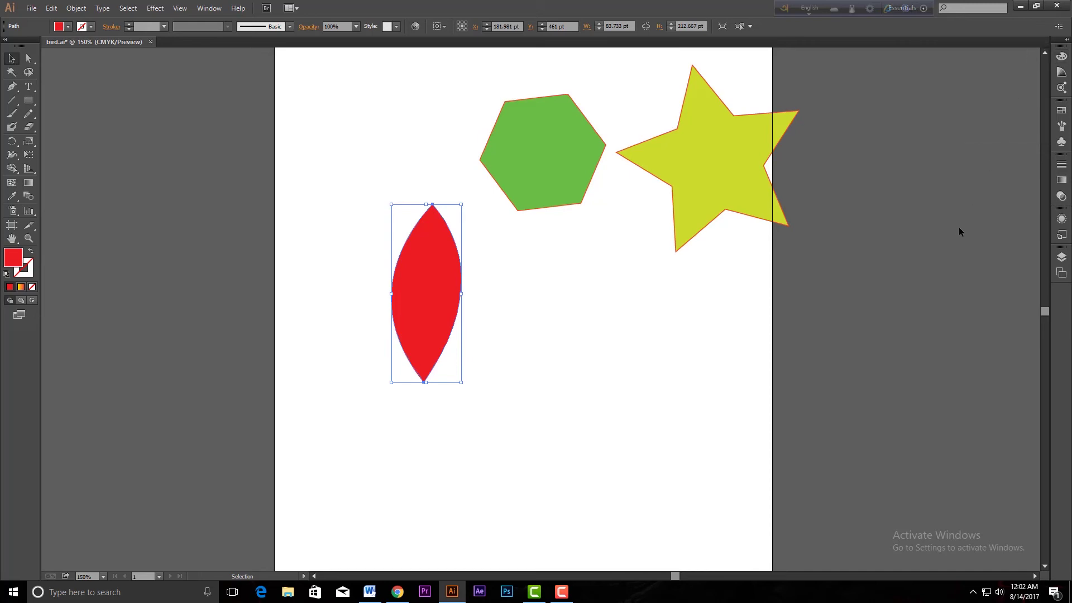
{"action": "left_click", "coordinate": [1061, 72]}
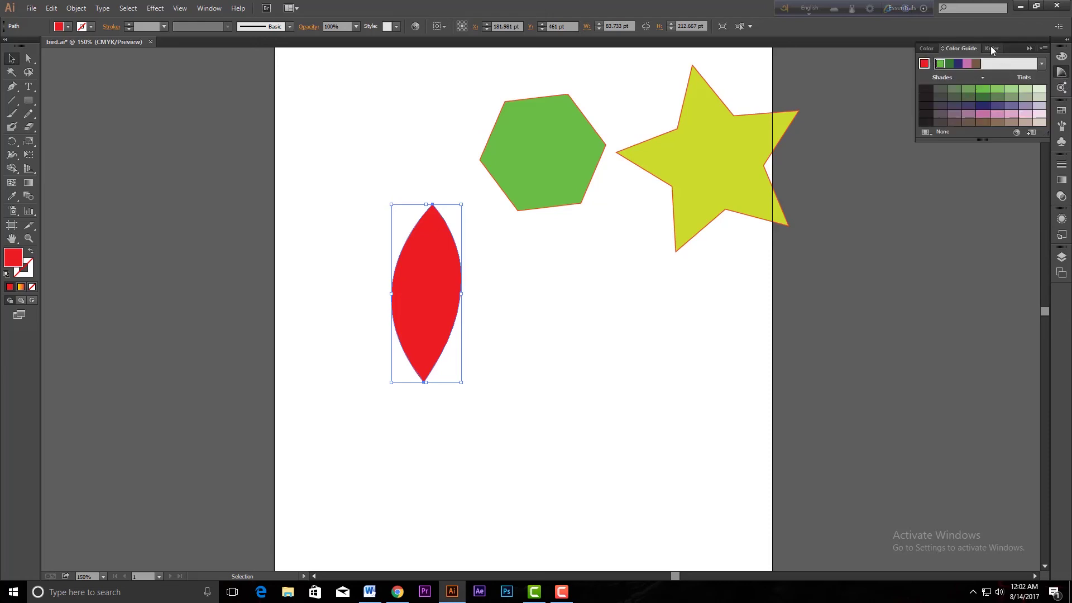
{"action": "left_click", "coordinate": [926, 49]}
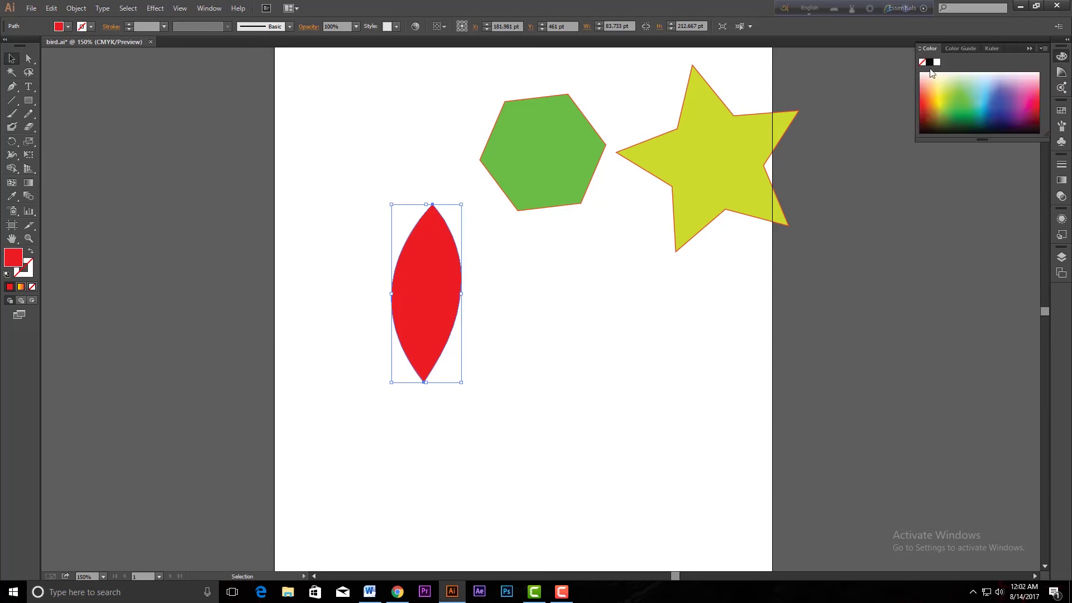
{"action": "left_click", "coordinate": [958, 49]}
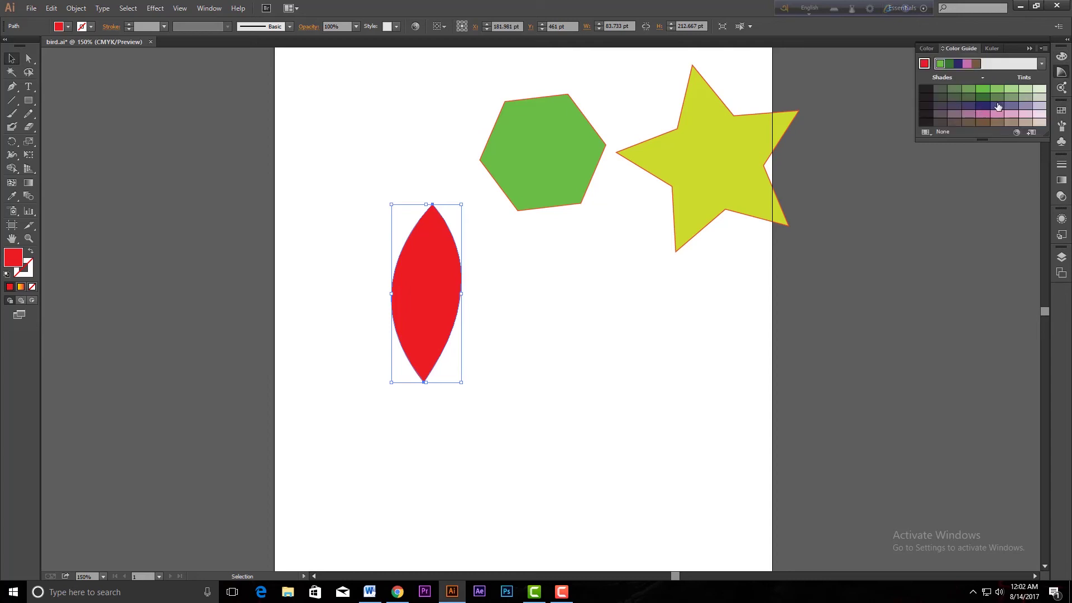
{"action": "left_click", "coordinate": [1029, 49]}
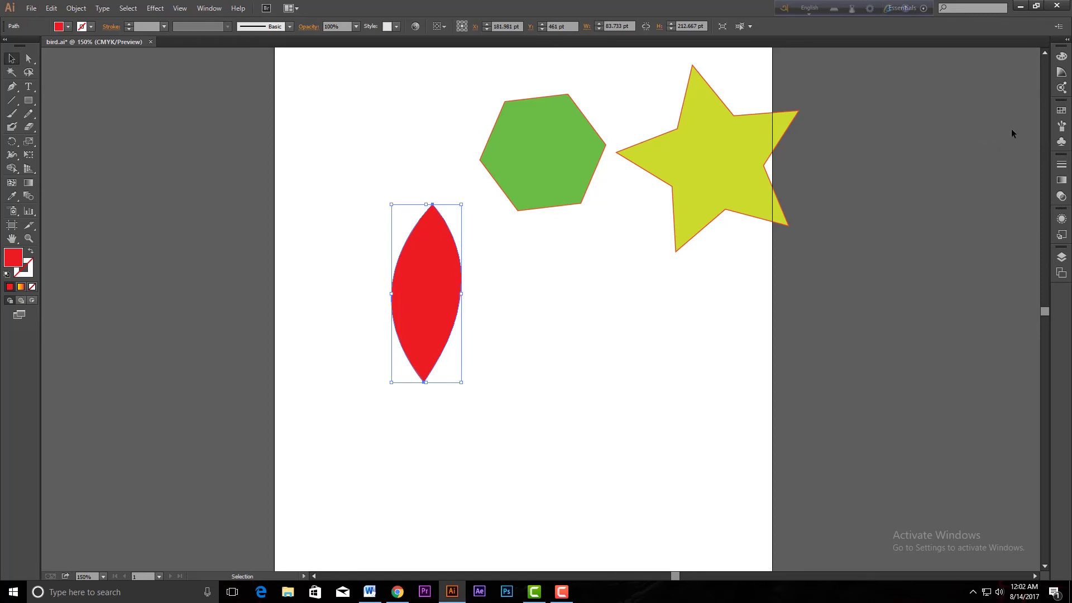
{"action": "left_click", "coordinate": [209, 8]}
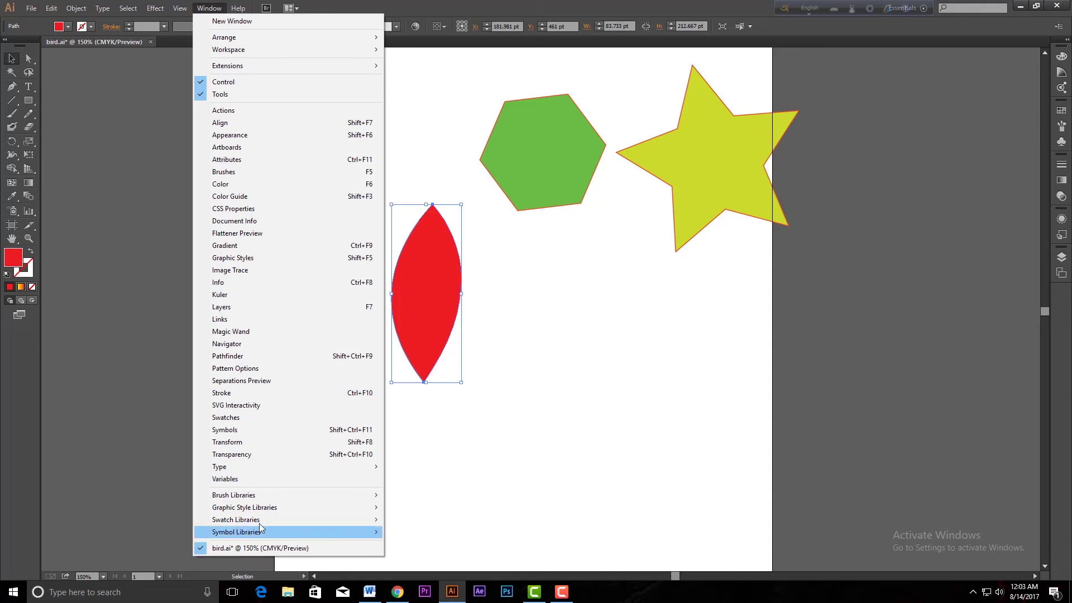
- Reopen the Color panel and pick pink from its spectrum as the leaf's fill
{"action": "mouse_move", "coordinate": [224, 35]}
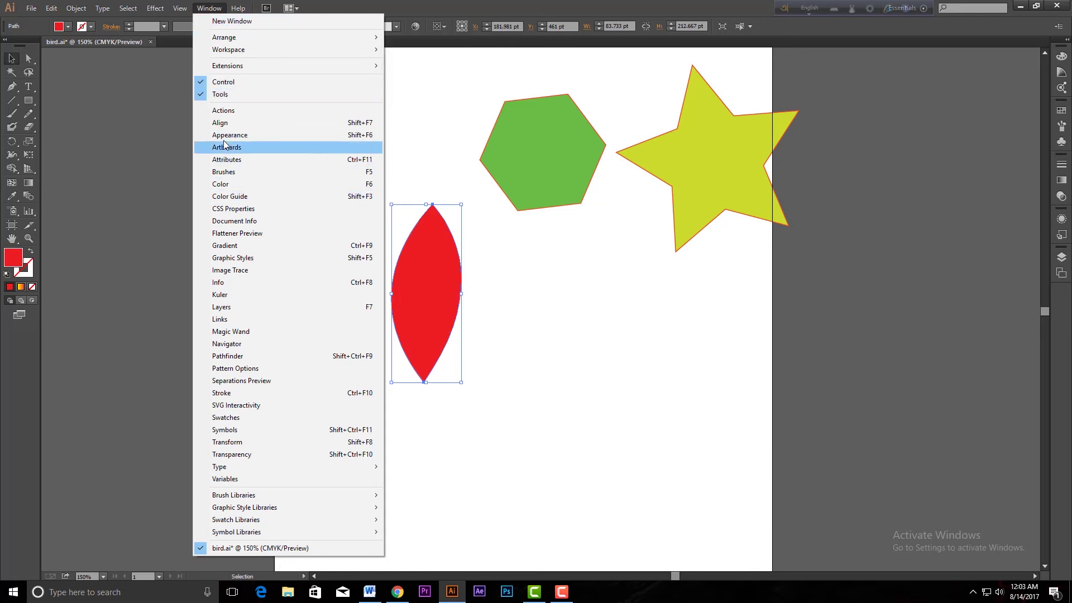
{"action": "mouse_move", "coordinate": [248, 516]}
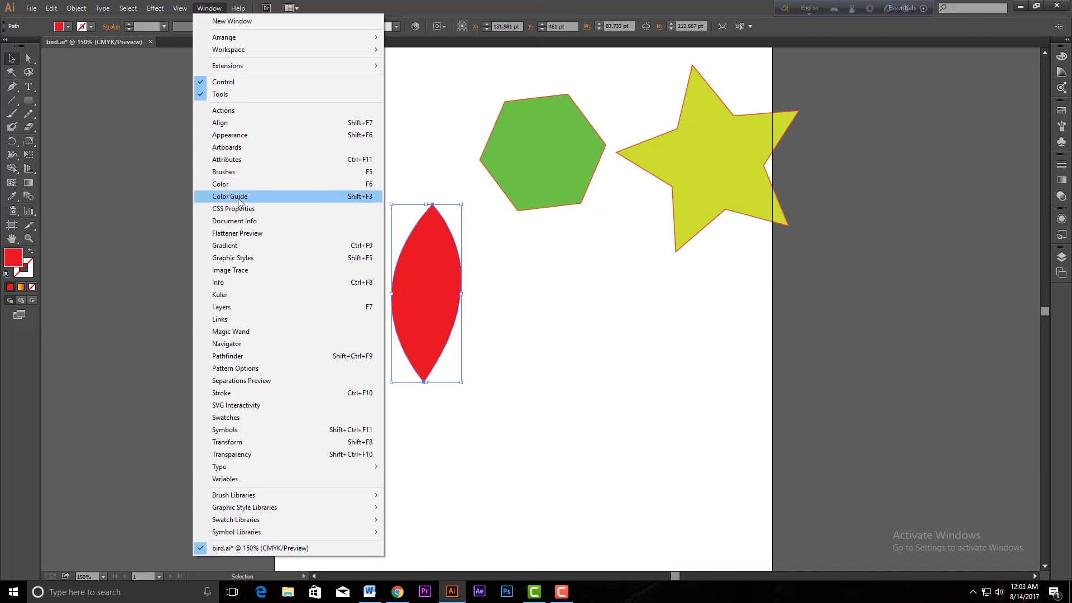
{"action": "left_click", "coordinate": [223, 184]}
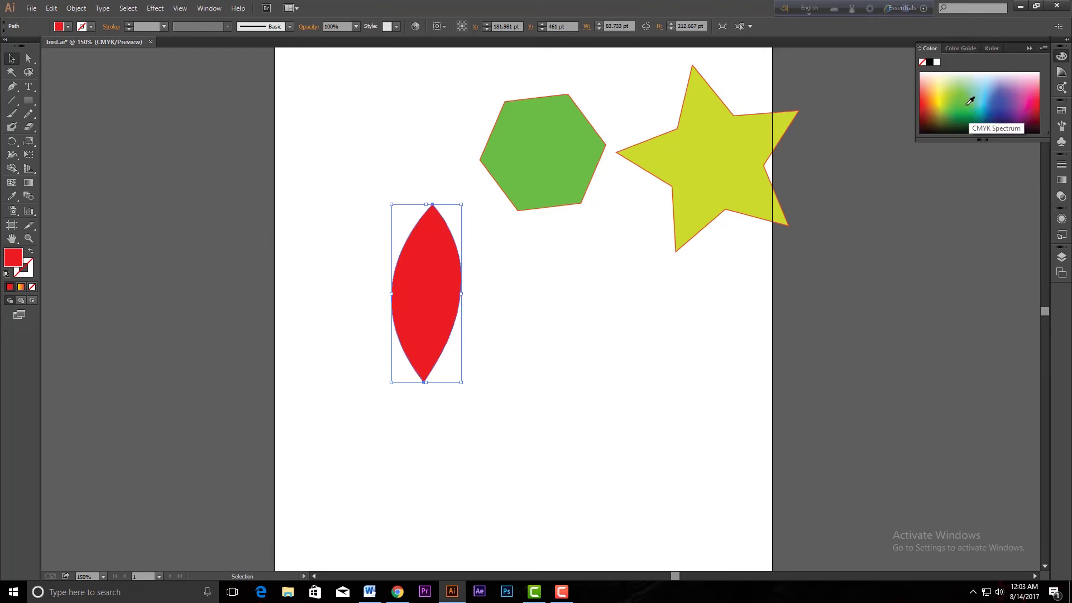
{"action": "left_click", "coordinate": [966, 101]}
{"action": "left_click", "coordinate": [948, 94]}
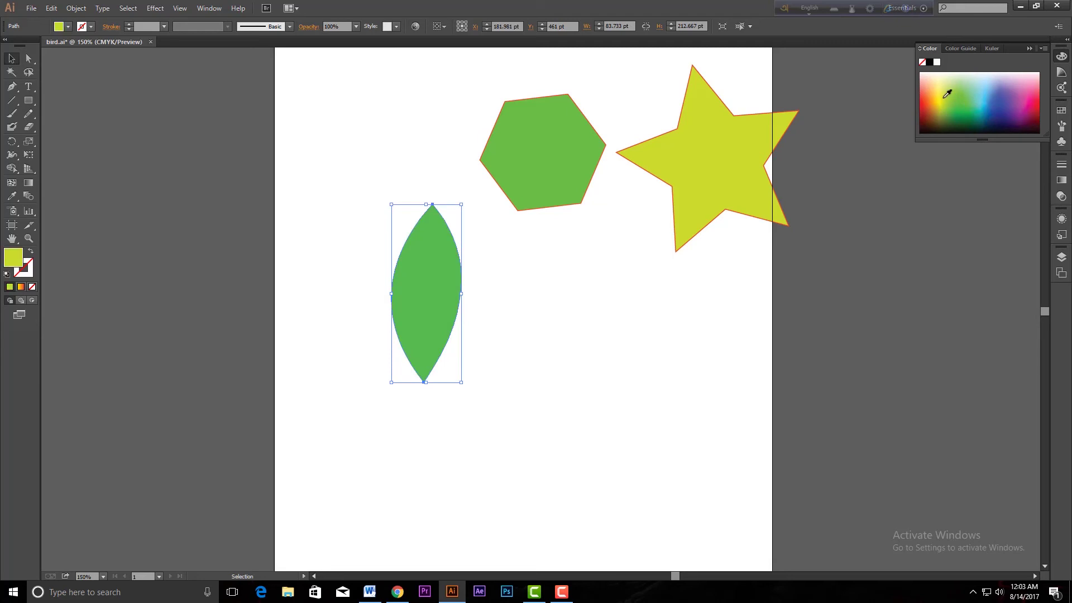
{"action": "left_click", "coordinate": [999, 90]}
{"action": "left_click", "coordinate": [1024, 91]}
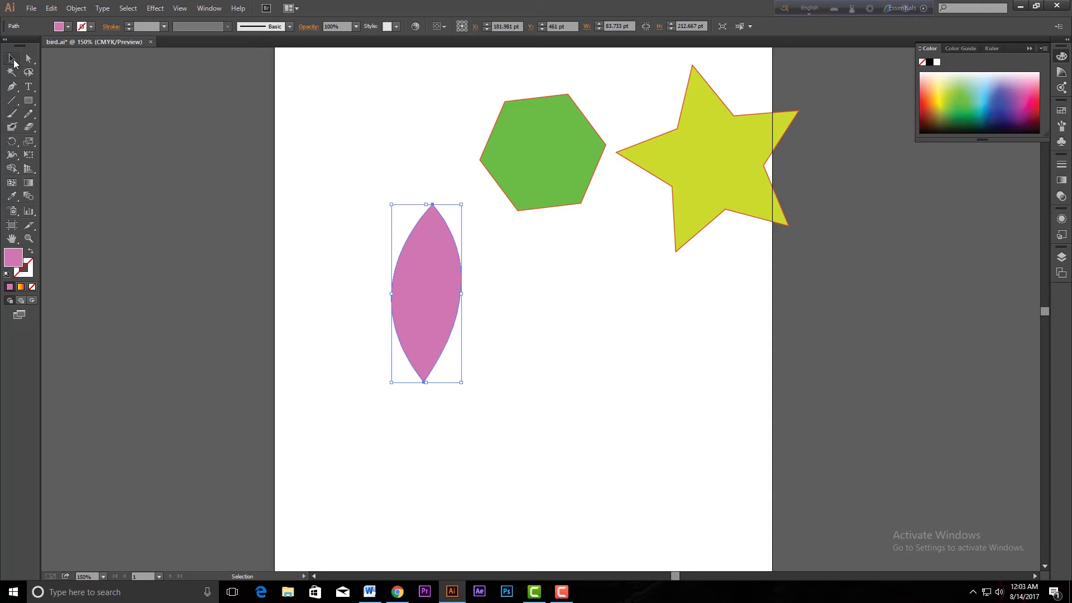
- Paint a pink zigzag Paintbrush stroke across the bottom of the artboard
{"action": "left_click", "coordinate": [12, 113]}
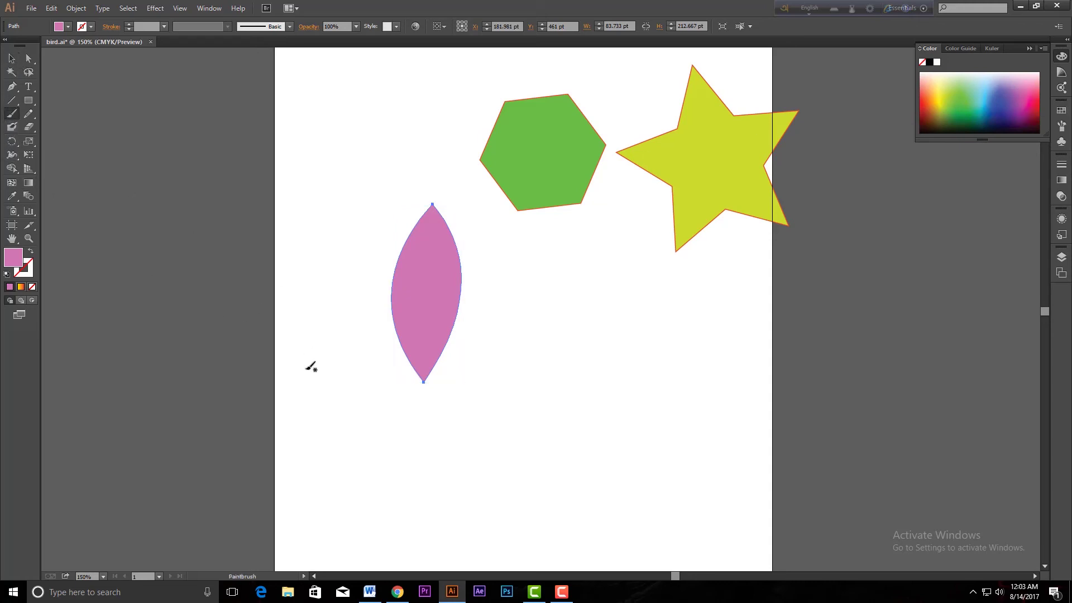
{"action": "mouse_move", "coordinate": [364, 418]}
{"action": "left_mouse_down"}
{"action": "mouse_move", "coordinate": [414, 459]}
{"action": "mouse_move", "coordinate": [457, 448]}
{"action": "mouse_move", "coordinate": [495, 411]}
{"action": "mouse_move", "coordinate": [563, 440]}
{"action": "mouse_move", "coordinate": [648, 430]}
{"action": "mouse_move", "coordinate": [703, 378]}
{"action": "left_mouse_up"}
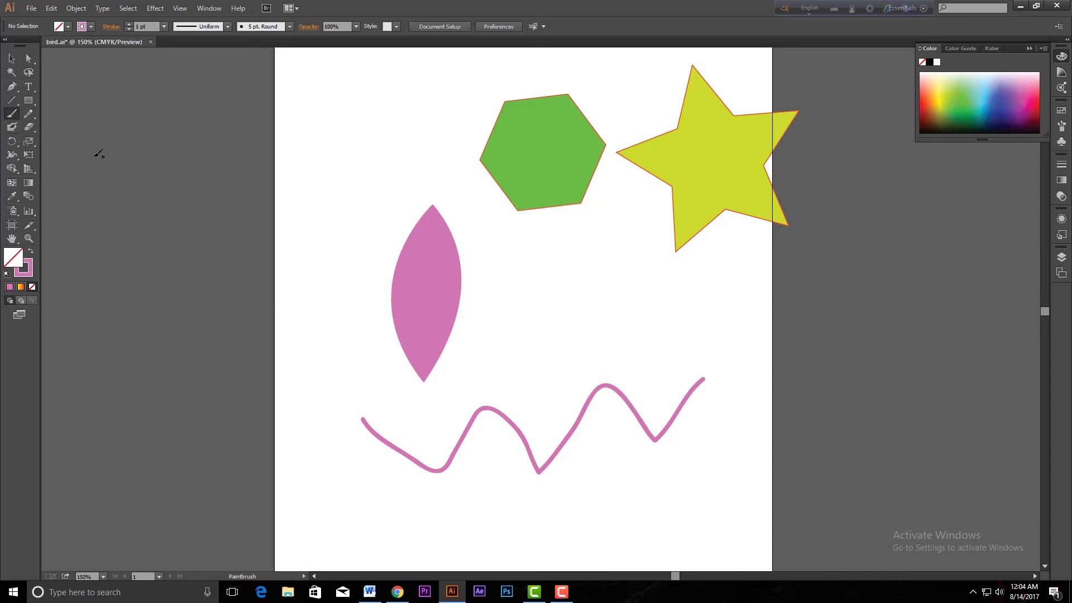
- Draw a small pink Blob Brush squiggle above the leaf, then select the bottom wavy stroke
{"action": "key", "text": "shift+b"}
{"action": "mouse_move", "coordinate": [313, 174]}
{"action": "left_mouse_down"}
{"action": "mouse_move", "coordinate": [366, 187]}
{"action": "mouse_move", "coordinate": [389, 163]}
{"action": "left_mouse_up"}
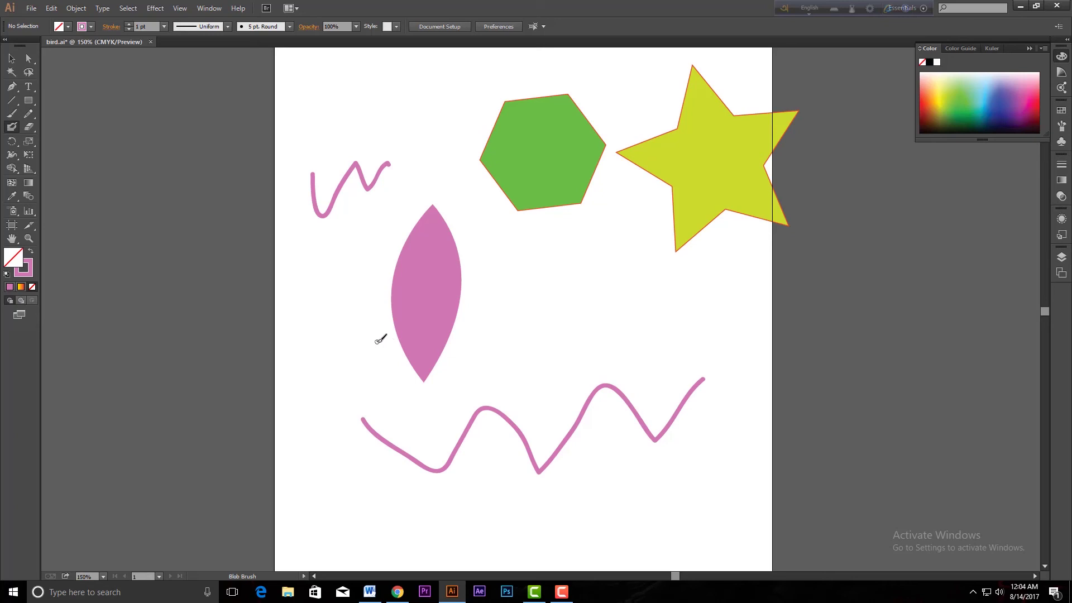
{"action": "left_click", "coordinate": [12, 58]}
{"action": "left_click", "coordinate": [424, 467]}
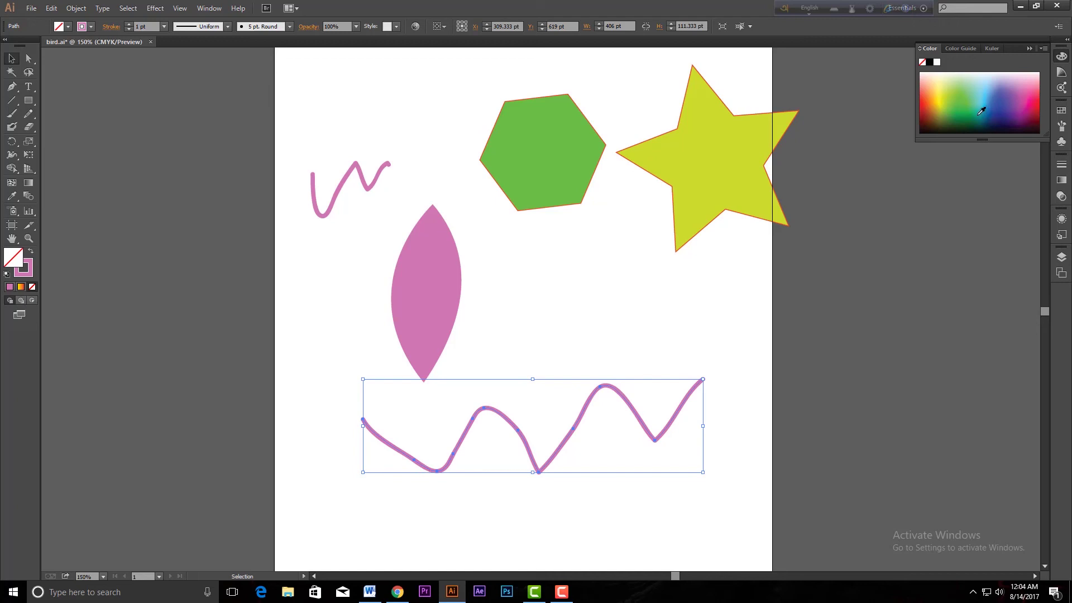
- Remove the wavy path's fill and set its stroke colour to magenta
{"action": "left_click", "coordinate": [961, 122]}
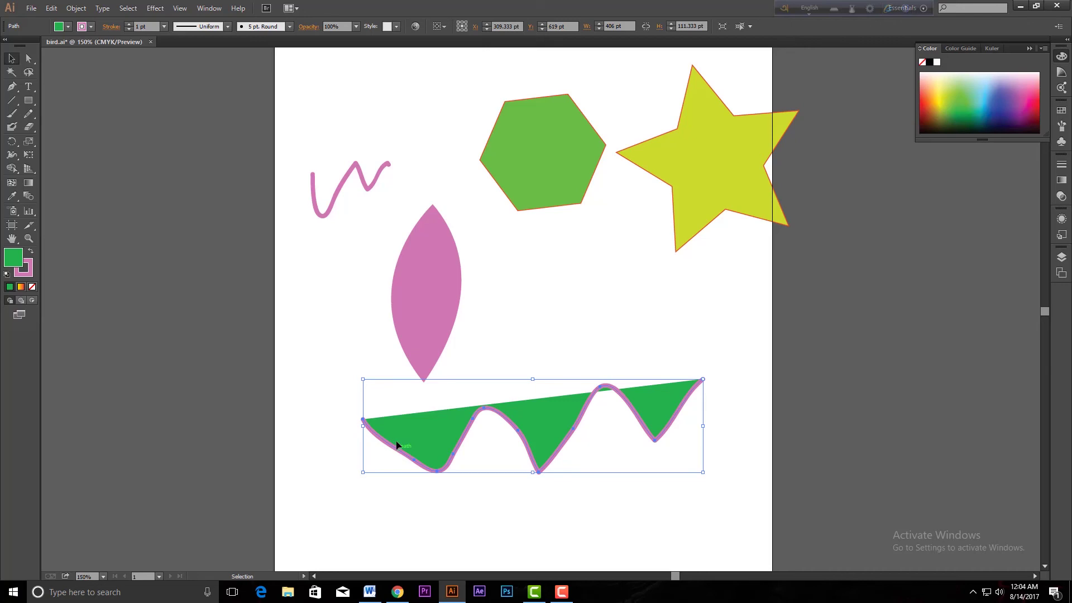
{"action": "left_click", "coordinate": [32, 287]}
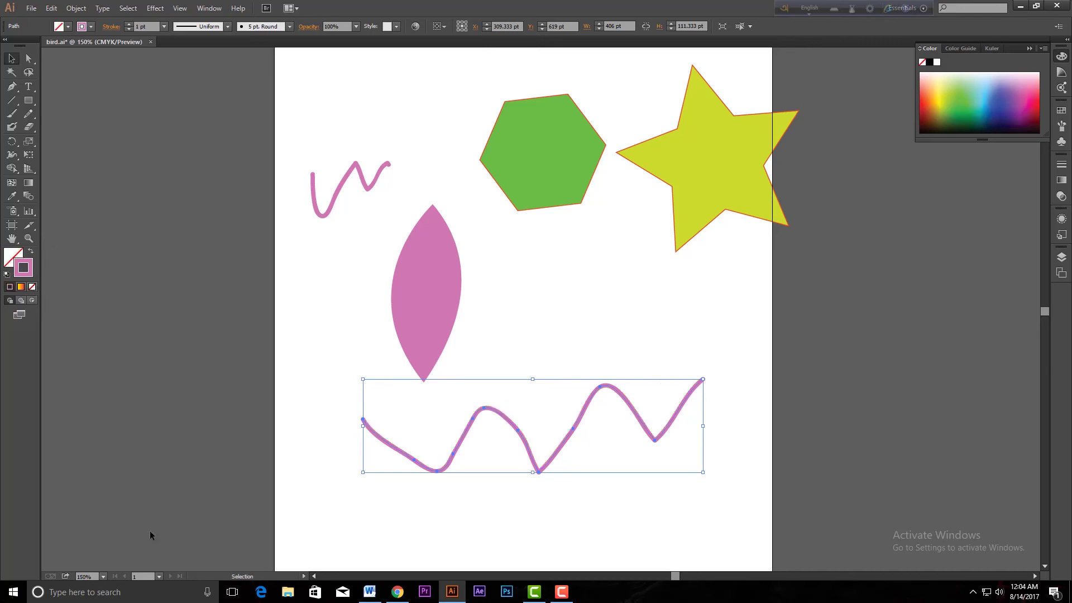
{"action": "key", "text": "x"}
{"action": "left_click", "coordinate": [31, 277]}
{"action": "left_click", "coordinate": [961, 104]}
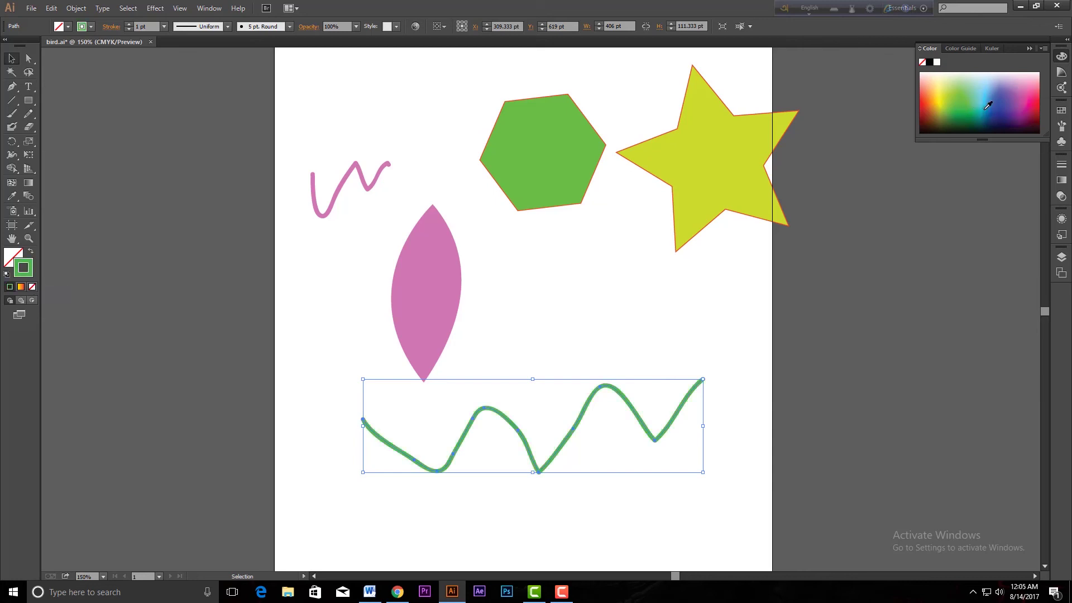
{"action": "left_click", "coordinate": [1000, 102]}
{"action": "left_click", "coordinate": [1030, 106]}
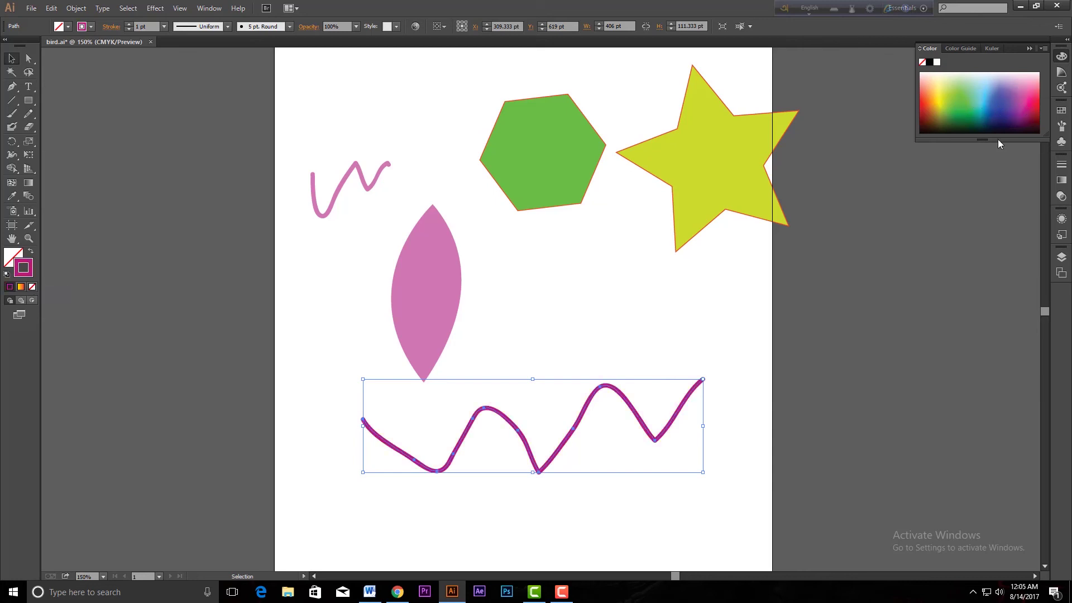
- Try a yellow-to-red gradient on the stroke, then restore the solid magenta stroke
{"action": "left_click", "coordinate": [20, 287]}
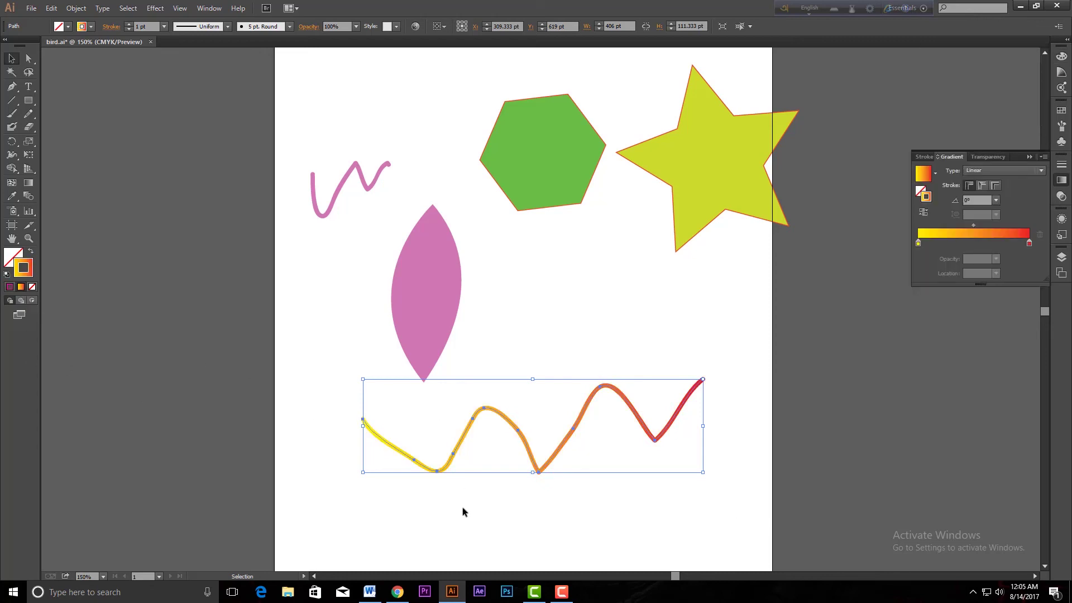
{"action": "left_click", "coordinate": [10, 287]}
{"action": "left_click", "coordinate": [33, 287]}
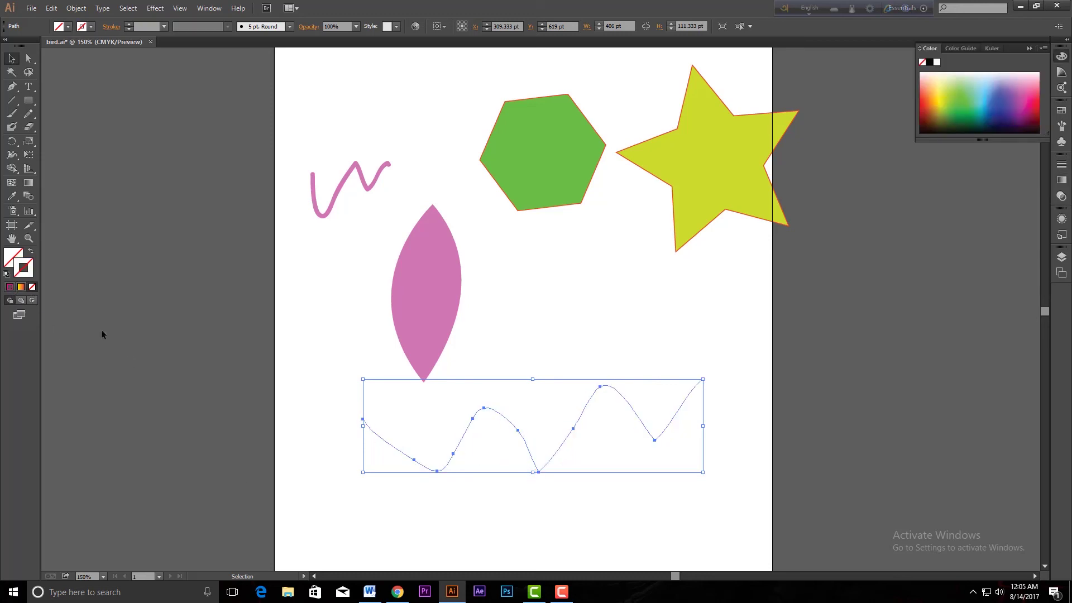
{"action": "left_click", "coordinate": [20, 287]}
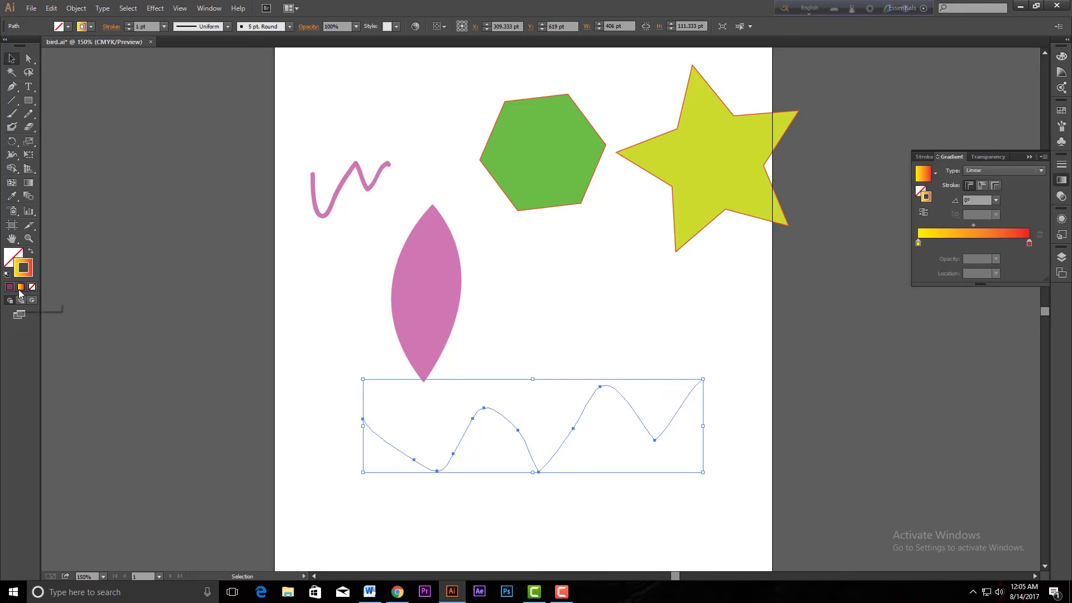
{"action": "left_click", "coordinate": [10, 289]}
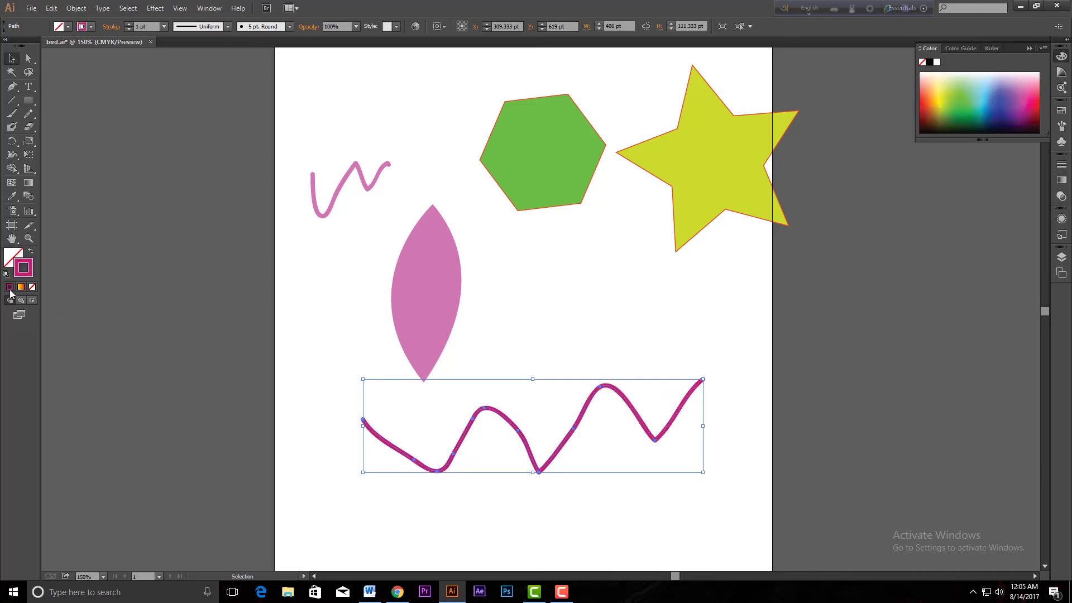
- Set the wavy stroke to dark green 3C7500 in the Color Picker
{"action": "double_click", "coordinate": [19, 277]}
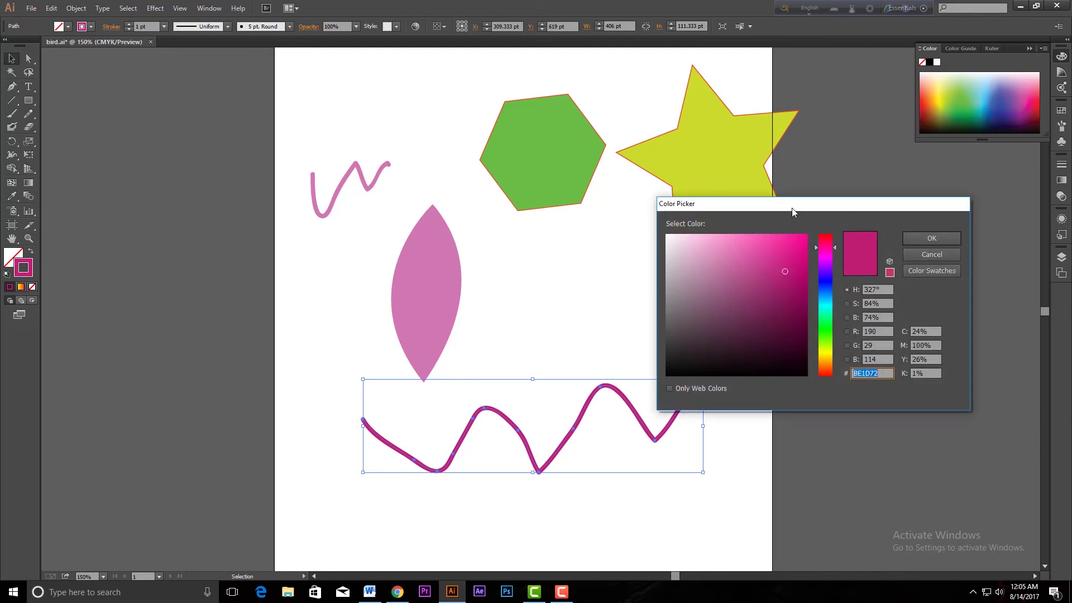
{"action": "left_click_drag", "start_coordinate": [791, 208], "coordinate": [839, 187]}
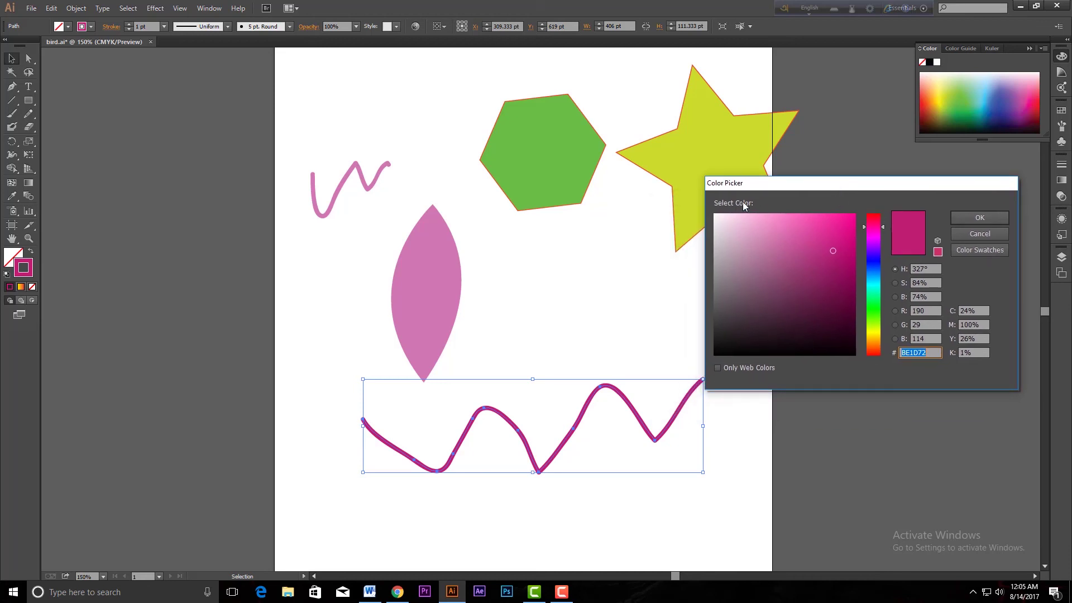
{"action": "left_click", "coordinate": [838, 228]}
{"action": "left_click_drag", "start_coordinate": [879, 277], "coordinate": [877, 320]}
{"action": "left_click_drag", "start_coordinate": [839, 287], "coordinate": [868, 290]}
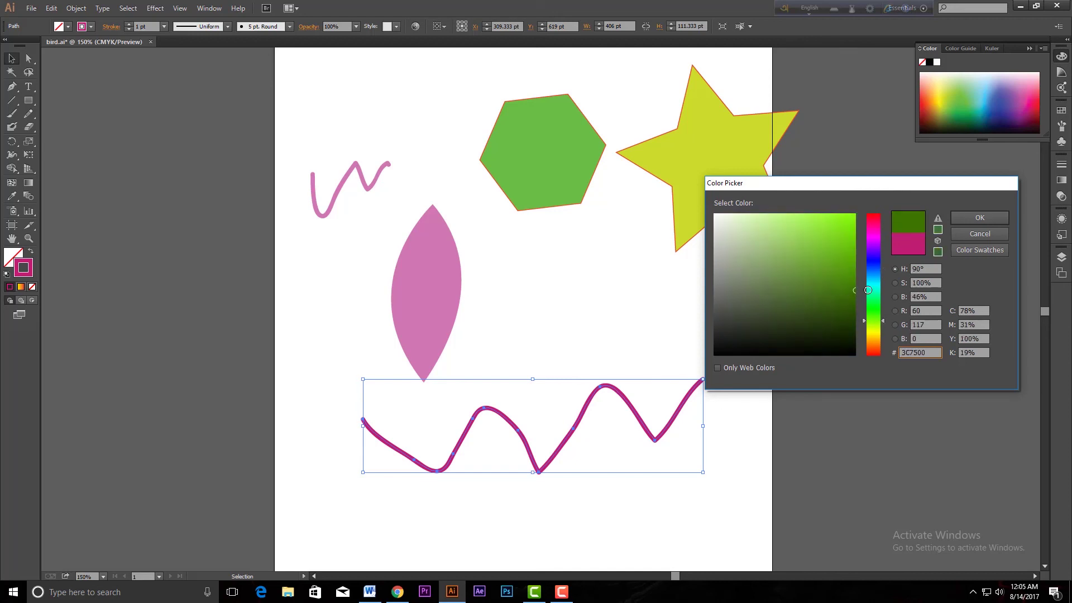
{"action": "left_click", "coordinate": [998, 217]}
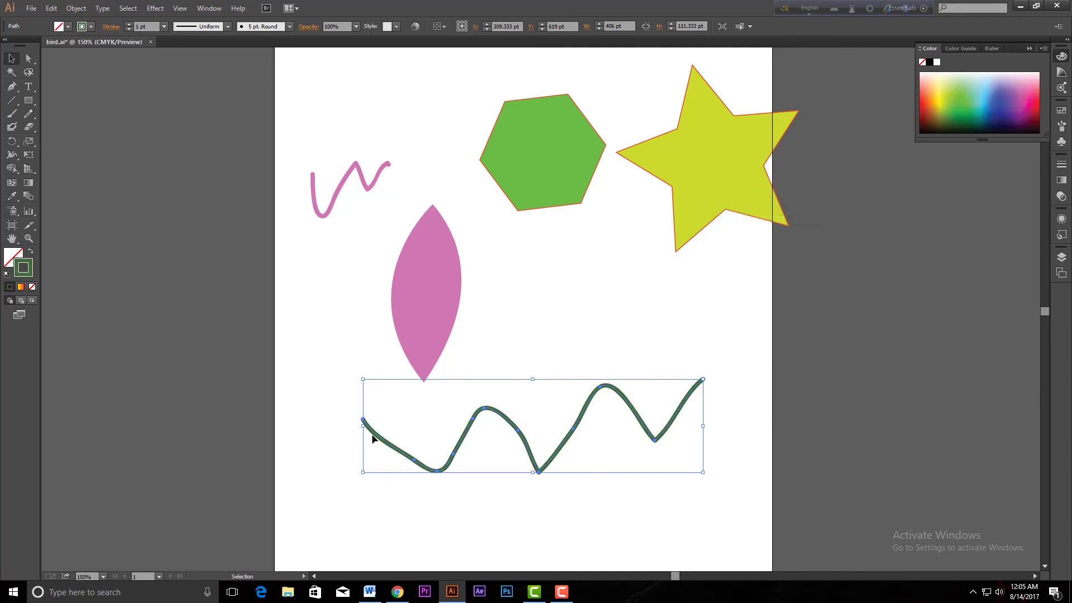
- Nudge the pink squiggle slightly right and down, just above the leaf
{"action": "left_click", "coordinate": [337, 200]}
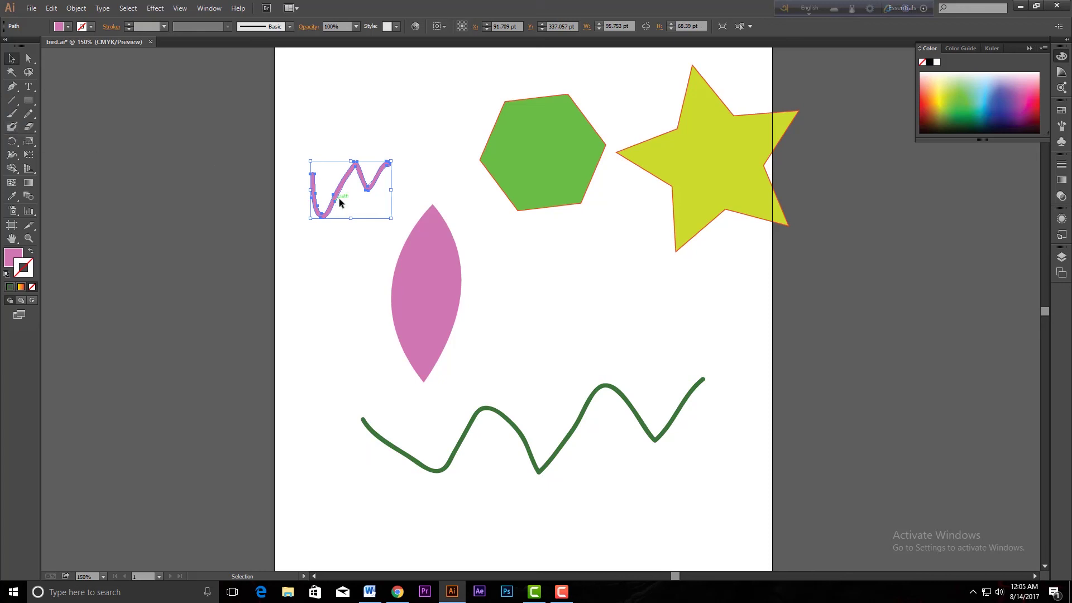
{"action": "mouse_move", "coordinate": [343, 194]}
{"action": "left_mouse_down"}
{"action": "mouse_move", "coordinate": [359, 174]}
{"action": "mouse_move", "coordinate": [354, 196]}
{"action": "left_mouse_up"}
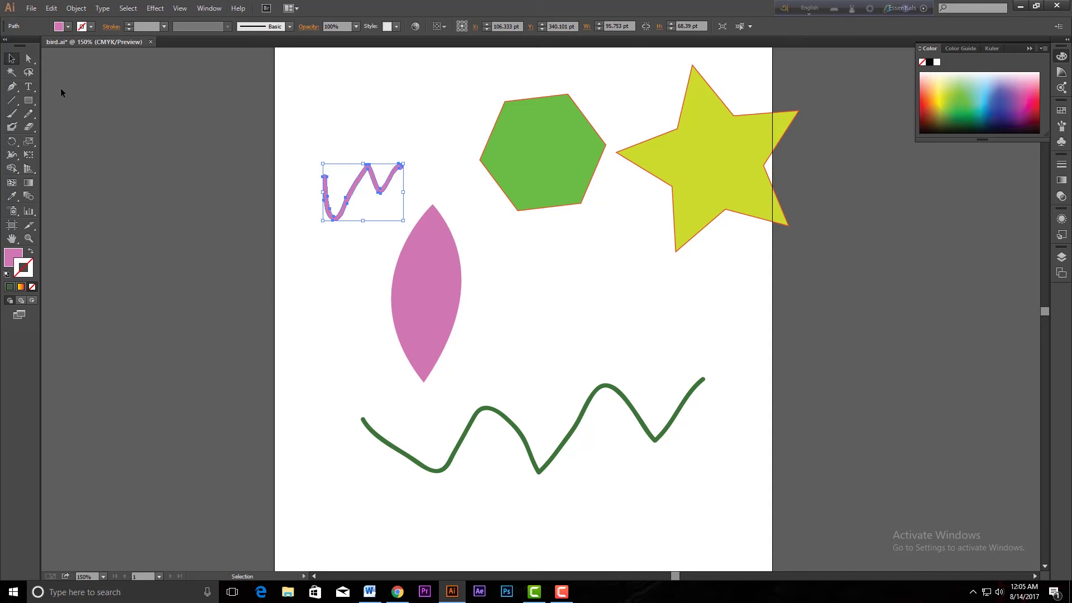
- Draw a small pink rectangle with no outline at top left, then select the squiggle
{"action": "left_click", "coordinate": [28, 100]}
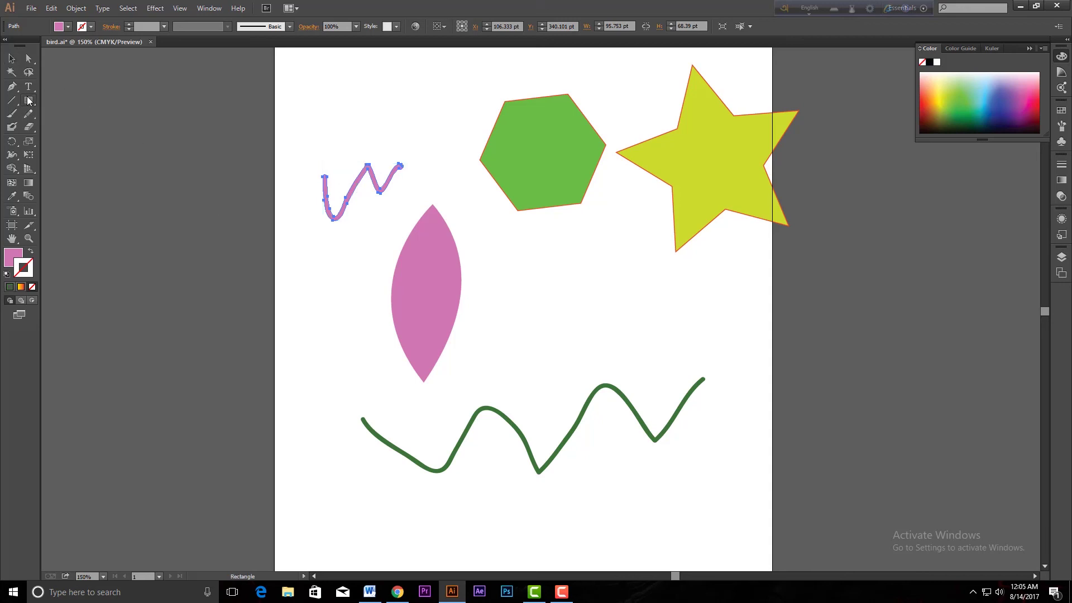
{"action": "left_click_drag", "start_coordinate": [382, 90], "coordinate": [429, 122]}
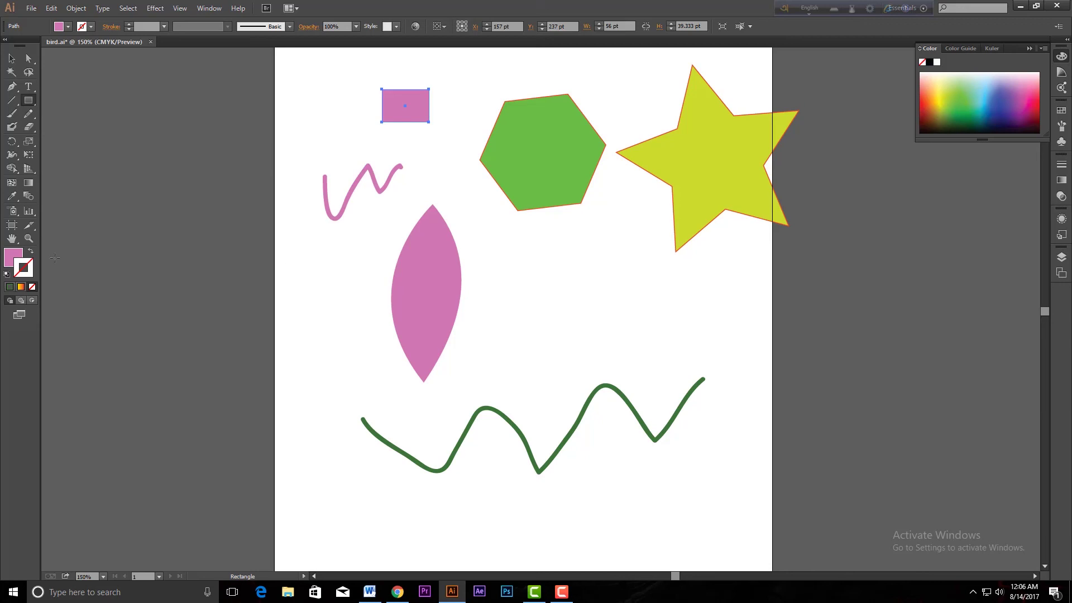
{"action": "left_click", "coordinate": [17, 263]}
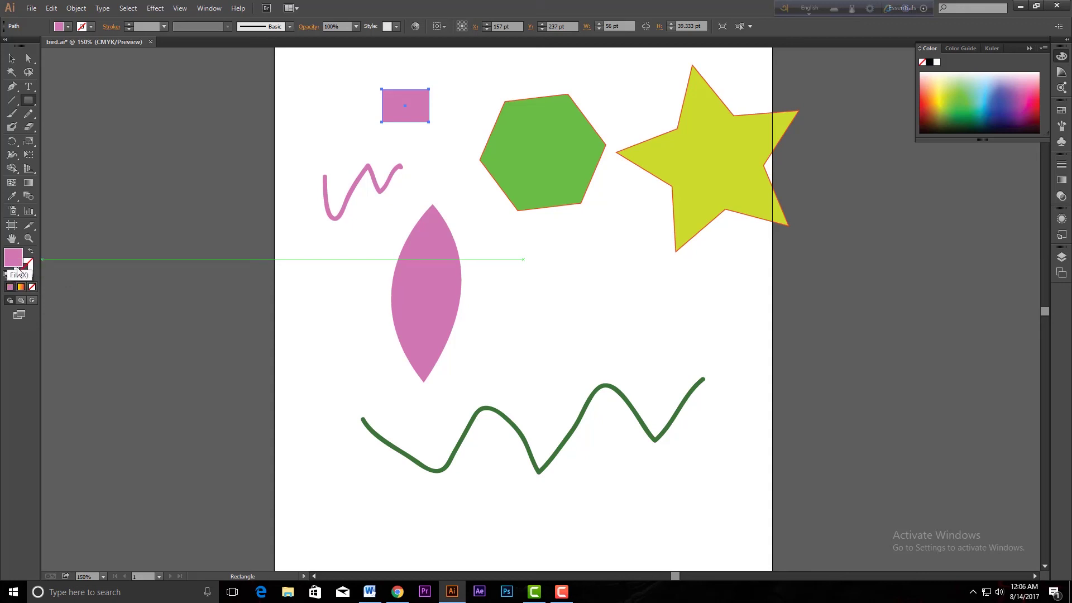
{"action": "left_click", "coordinate": [31, 272]}
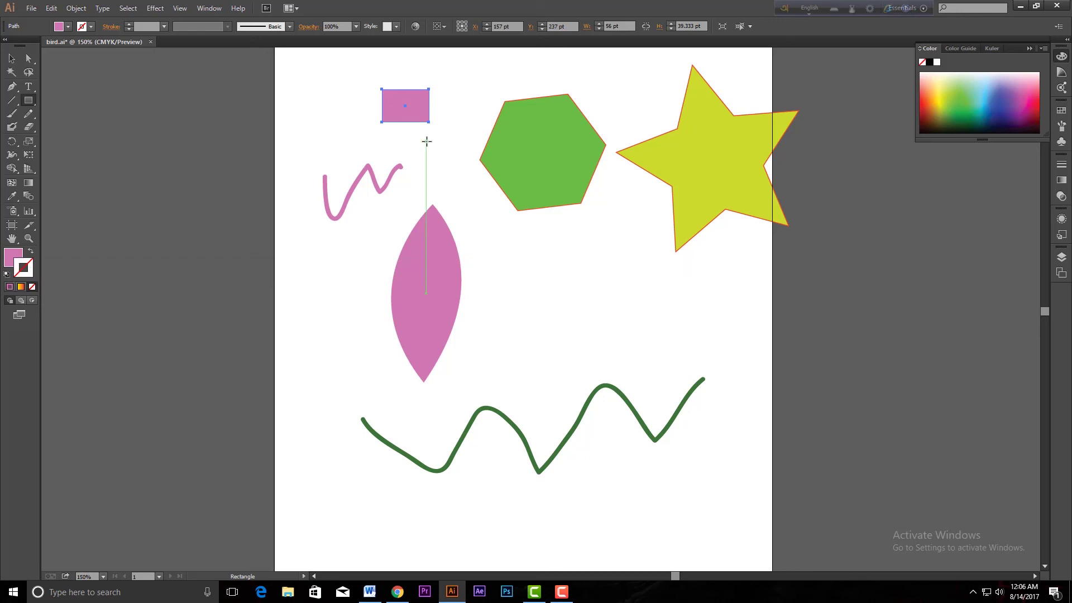
{"action": "key", "text": "v"}
{"action": "left_click", "coordinate": [333, 217]}
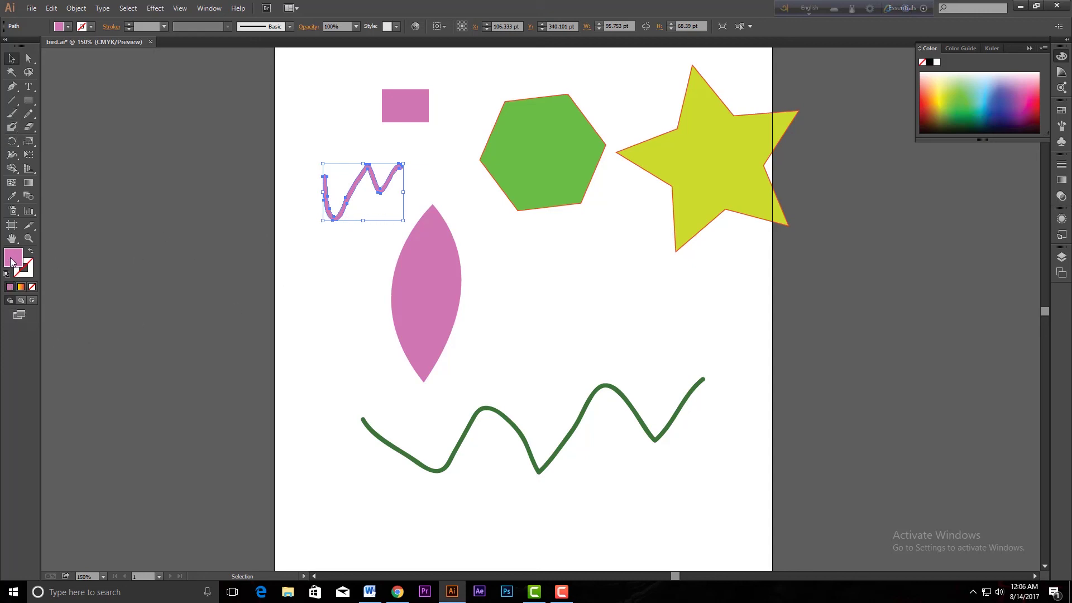
- Try removing the squiggle's fill and giving it a pink stroke, then restore the pink fill
{"action": "left_click", "coordinate": [31, 288]}
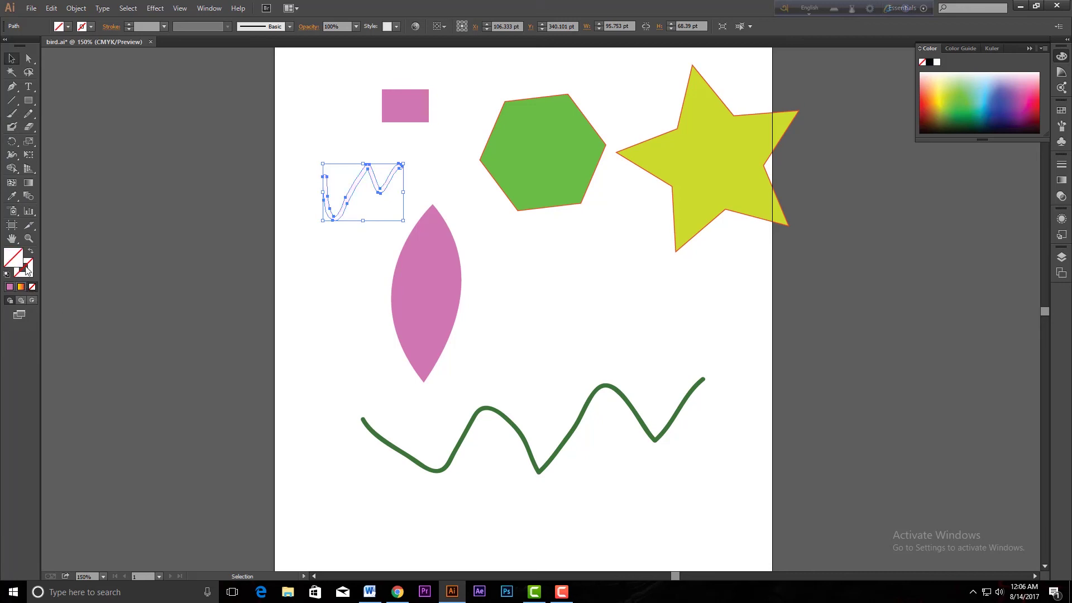
{"action": "left_click", "coordinate": [29, 275]}
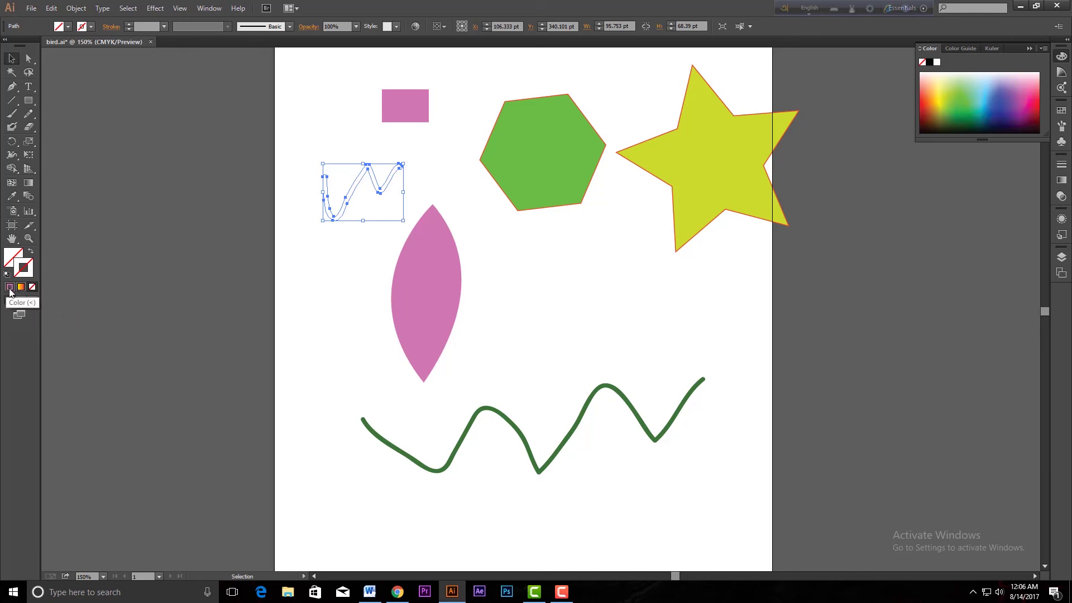
{"action": "left_click", "coordinate": [10, 288]}
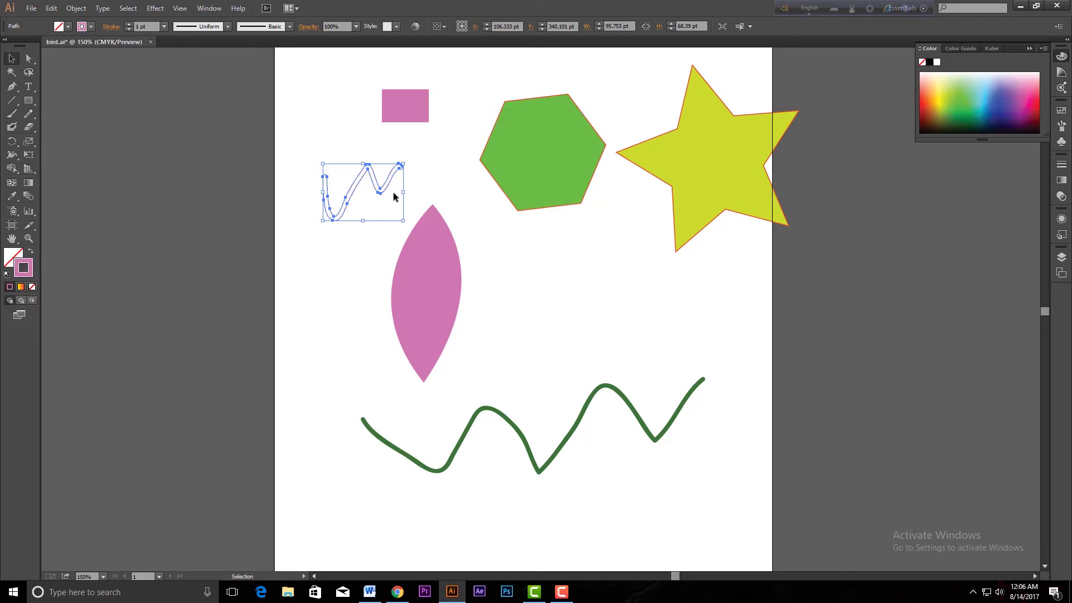
{"action": "scroll", "coordinate": [393, 192], "scroll_direction": "up", "scroll_amount": 3}
{"action": "scroll", "coordinate": [393, 192], "scroll_direction": "down", "scroll_amount": 2}
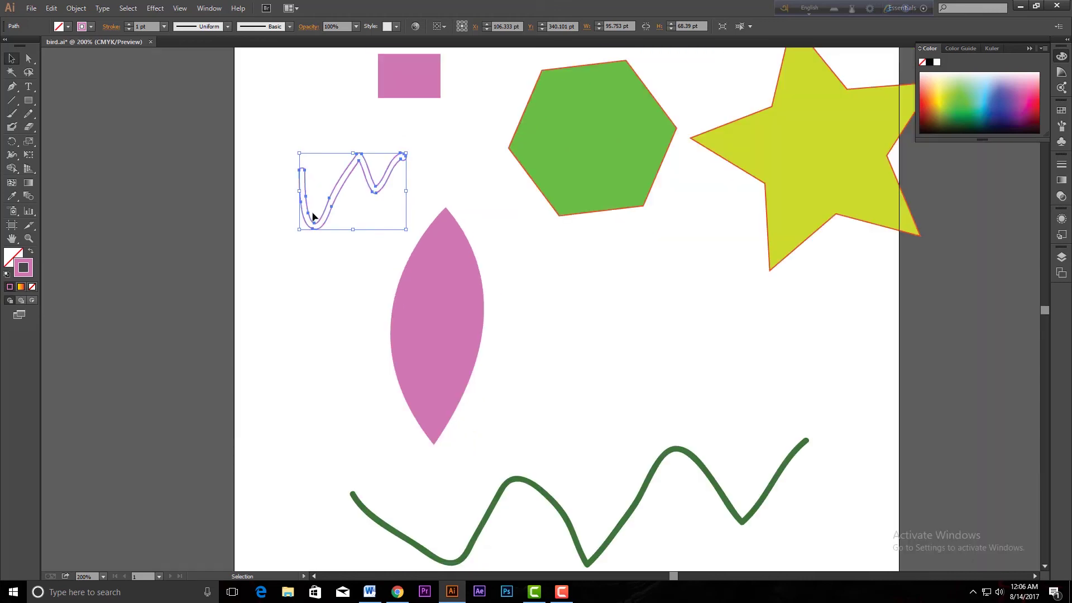
{"action": "left_click", "coordinate": [32, 288]}
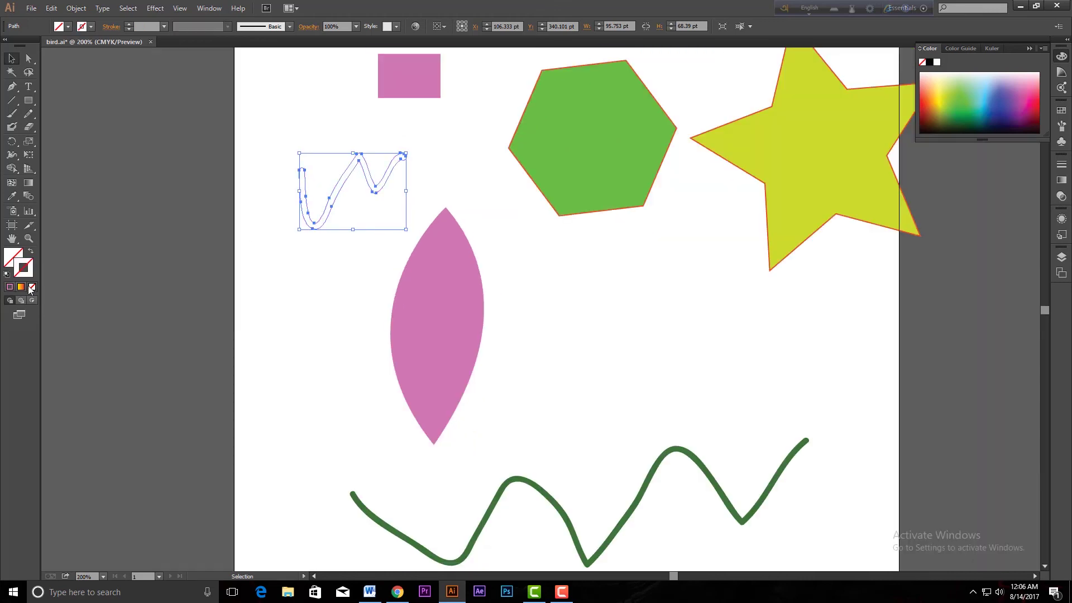
{"action": "left_click", "coordinate": [11, 261]}
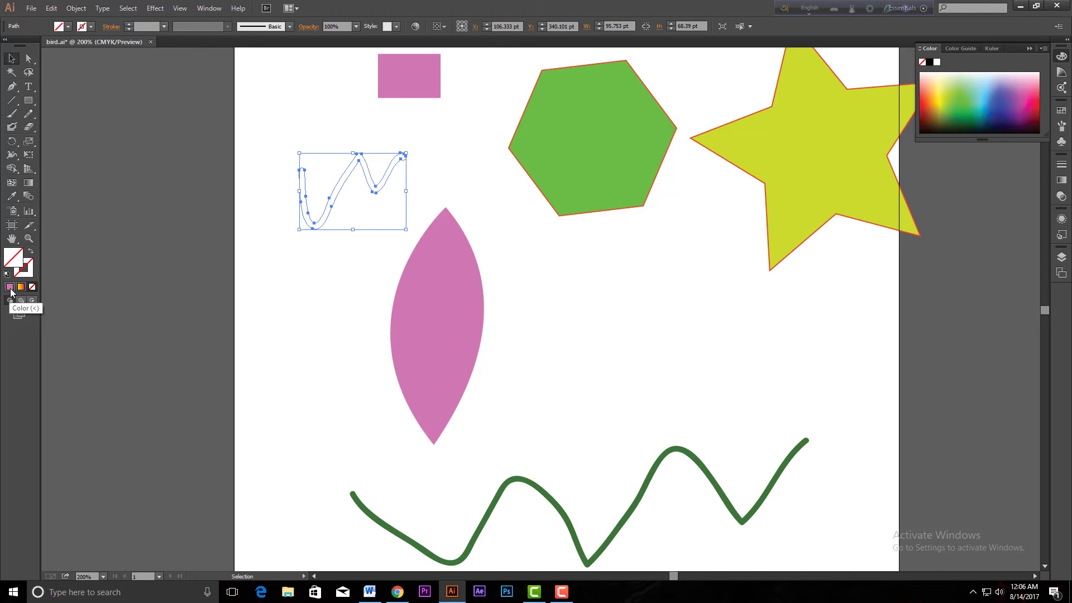
{"action": "left_click", "coordinate": [10, 288]}
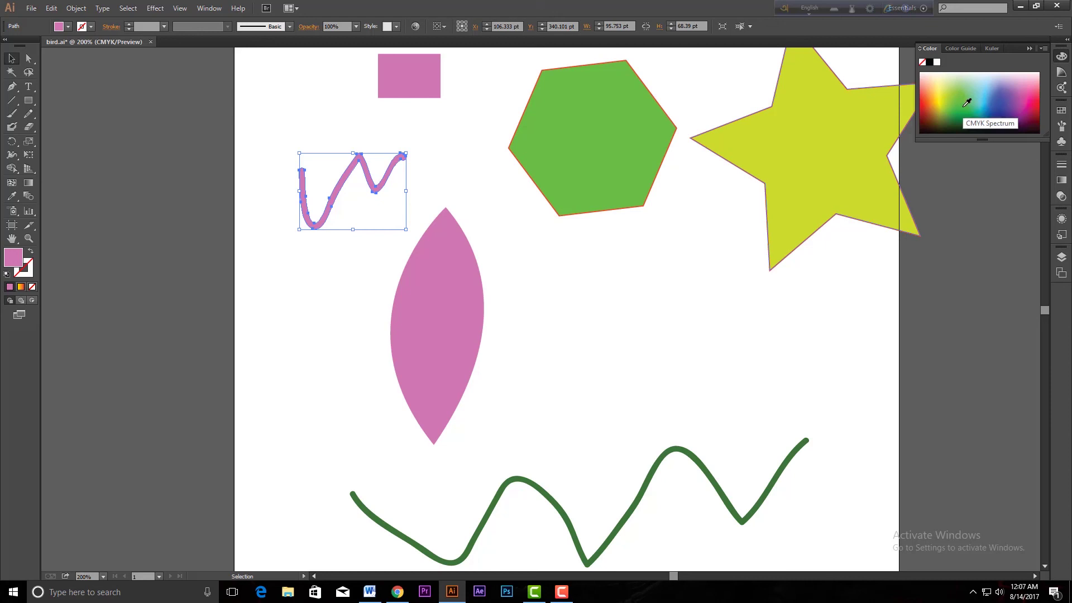
- Try green, blue, light blue and a yellow-to-red gradient fill, ending with solid green
{"action": "left_click", "coordinate": [967, 100]}
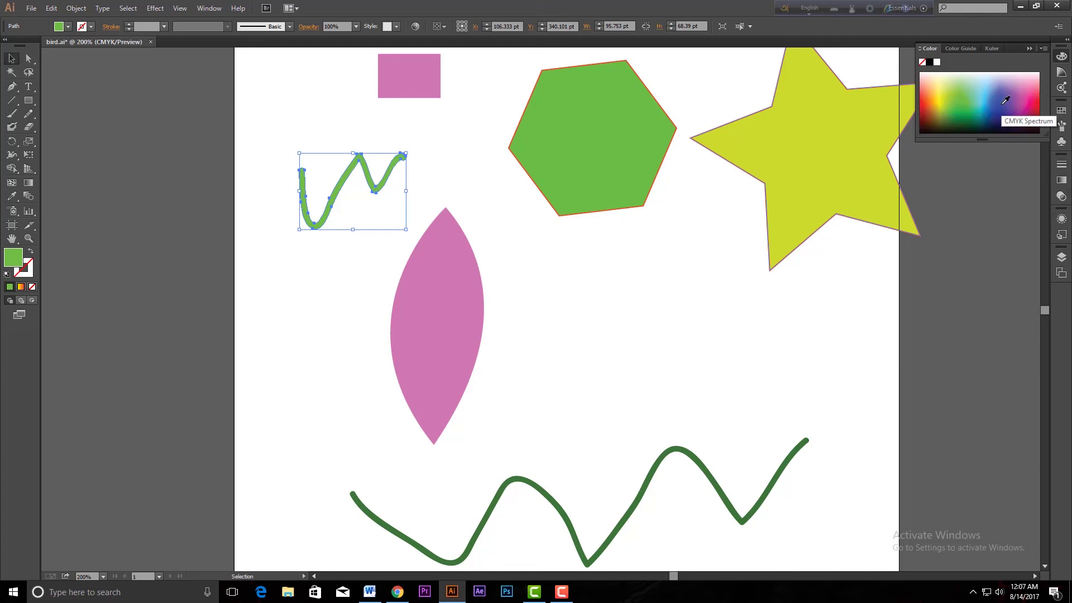
{"action": "left_click", "coordinate": [1004, 100]}
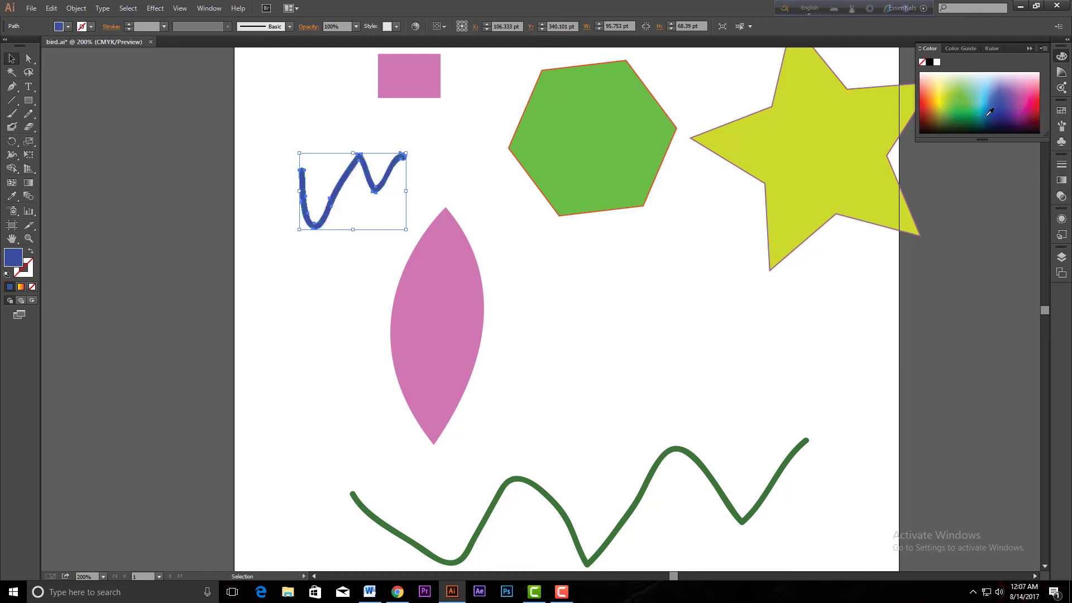
{"action": "left_click", "coordinate": [992, 83]}
{"action": "left_click", "coordinate": [950, 106]}
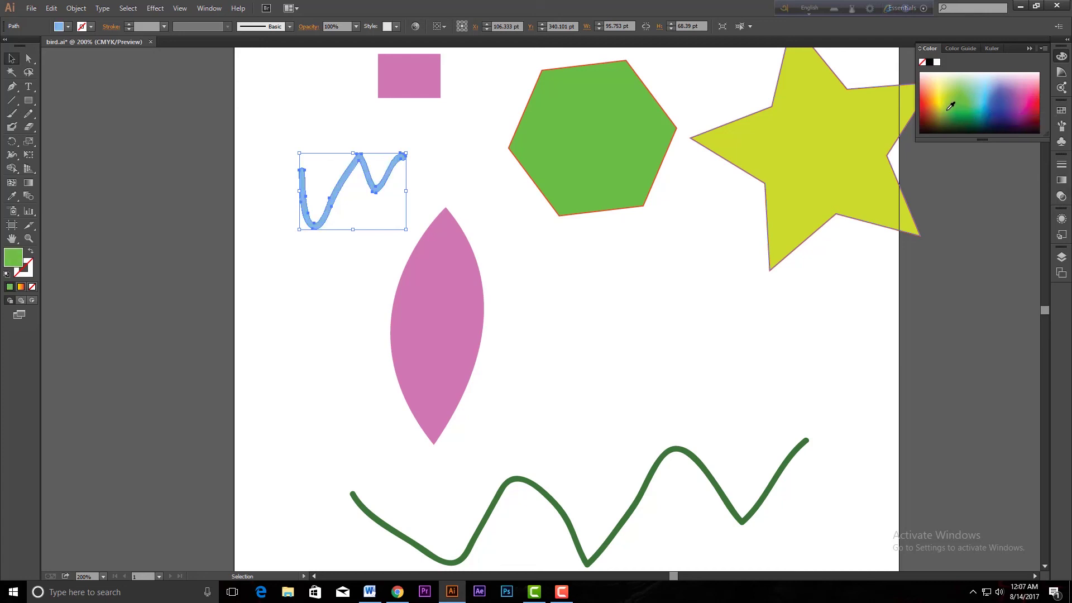
{"action": "left_click", "coordinate": [22, 288]}
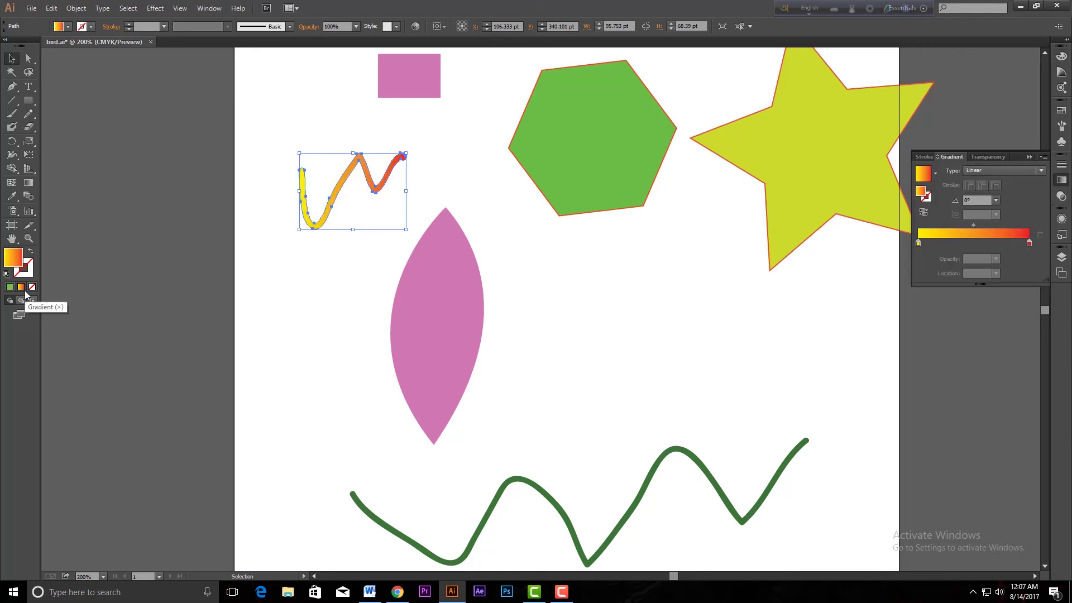
{"action": "left_click", "coordinate": [32, 287]}
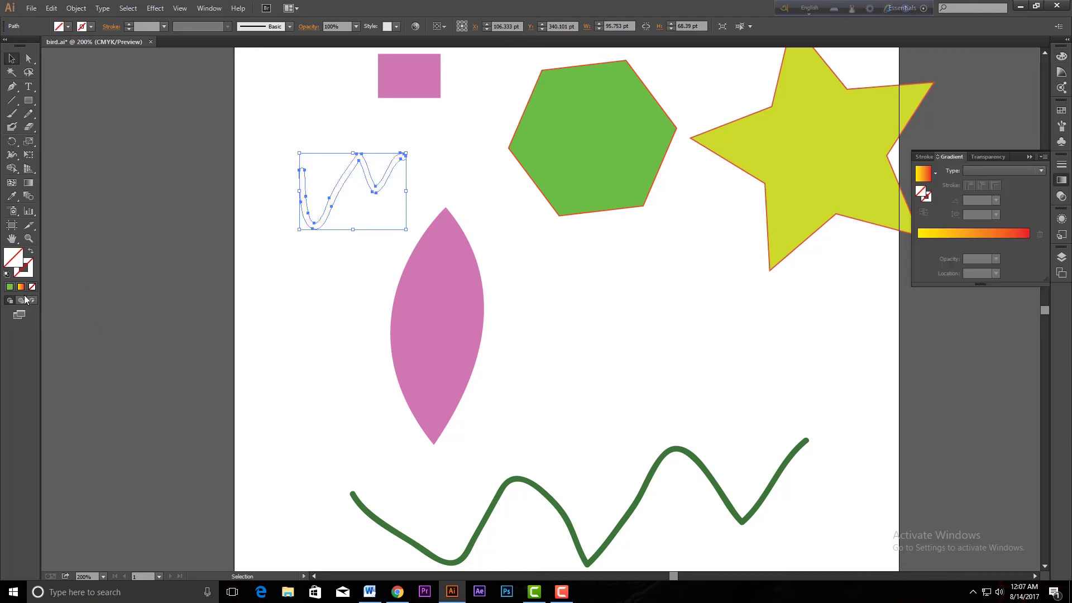
{"action": "left_click", "coordinate": [10, 288]}
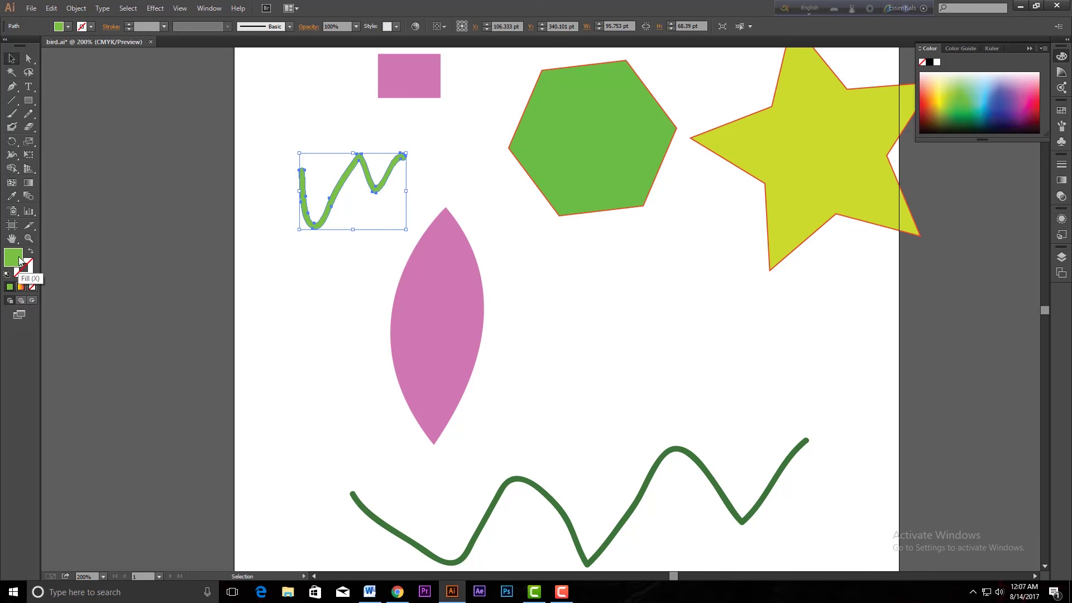
- Pick magenta (hue 323°, E5159A) for the squiggle's fill in the Color Picker
{"action": "double_click", "coordinate": [13, 261]}
{"action": "left_click_drag", "start_coordinate": [822, 187], "coordinate": [742, 209]}
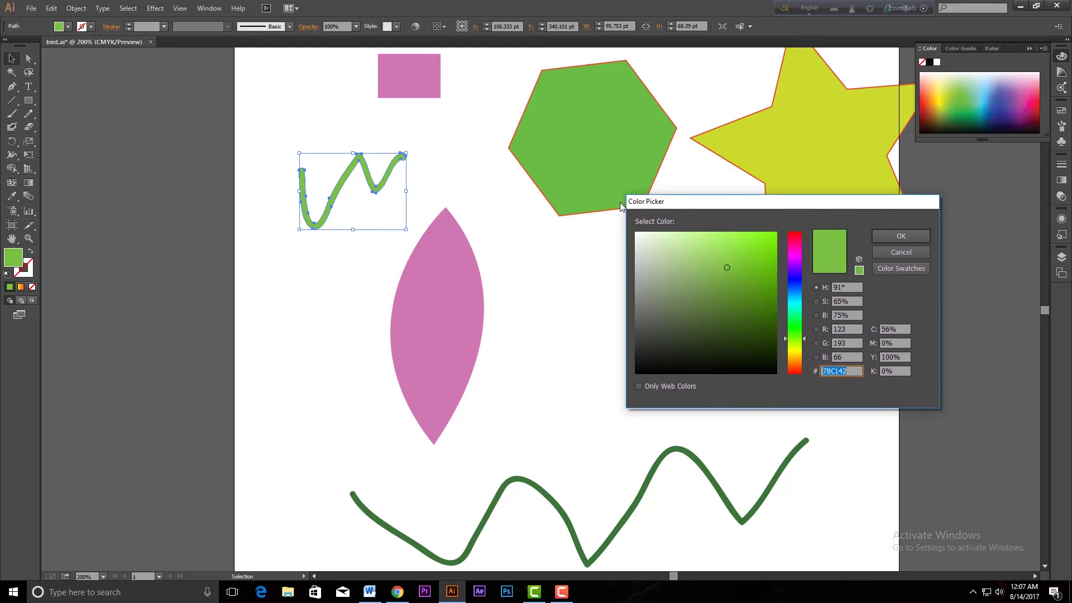
{"action": "left_click_drag", "start_coordinate": [760, 263], "coordinate": [764, 245]}
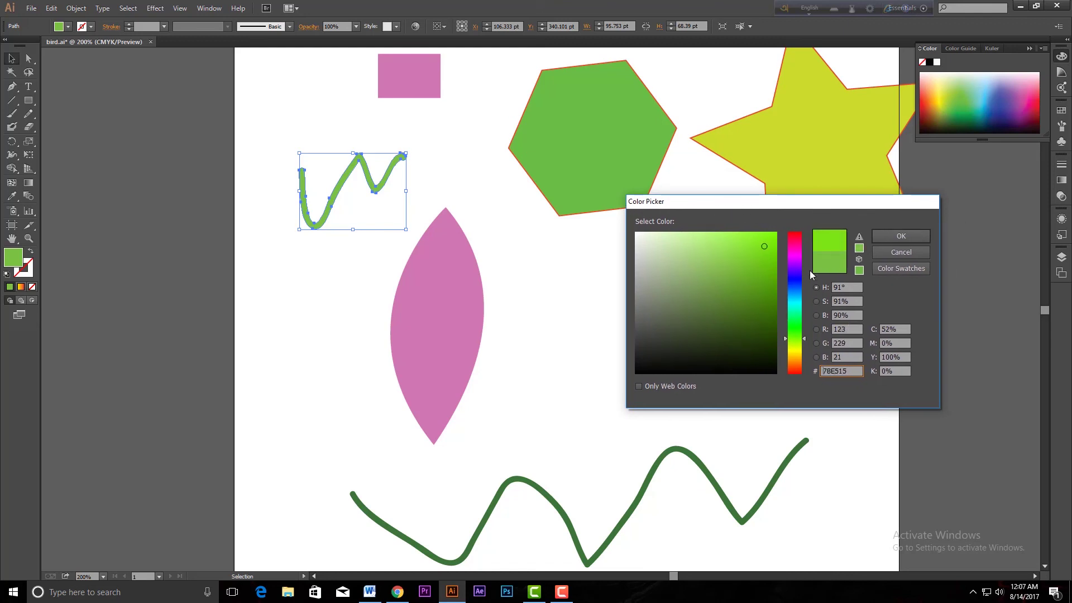
{"action": "left_click", "coordinate": [794, 247]}
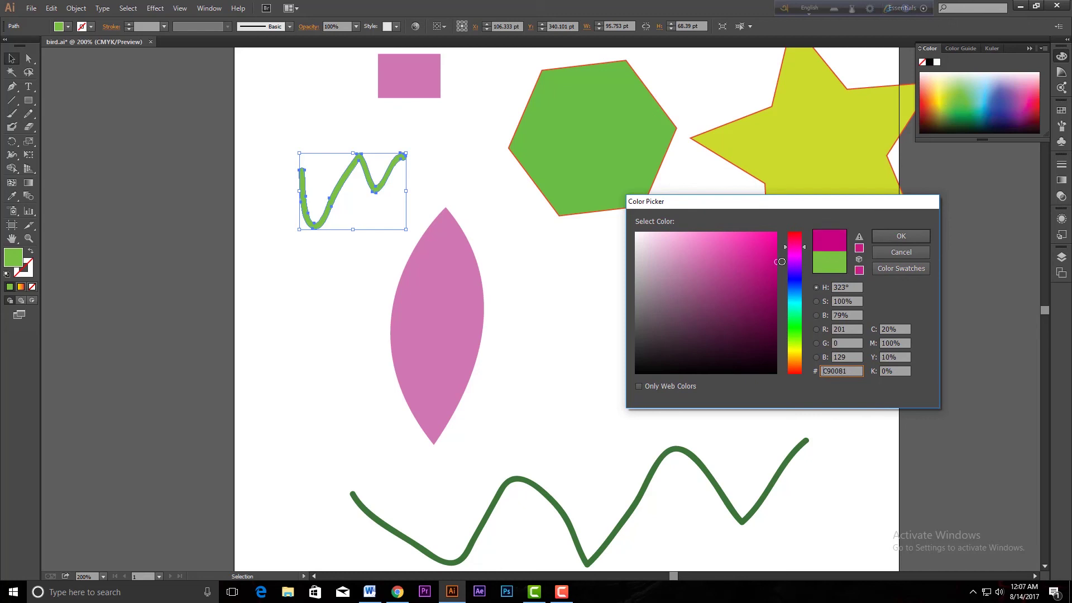
{"action": "left_click", "coordinate": [901, 235]}
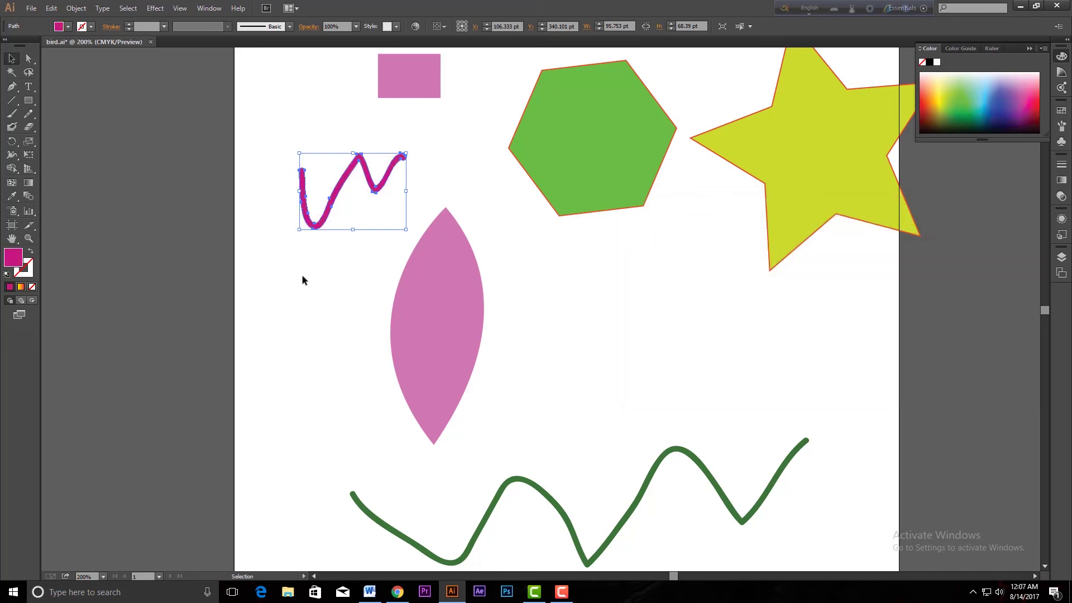